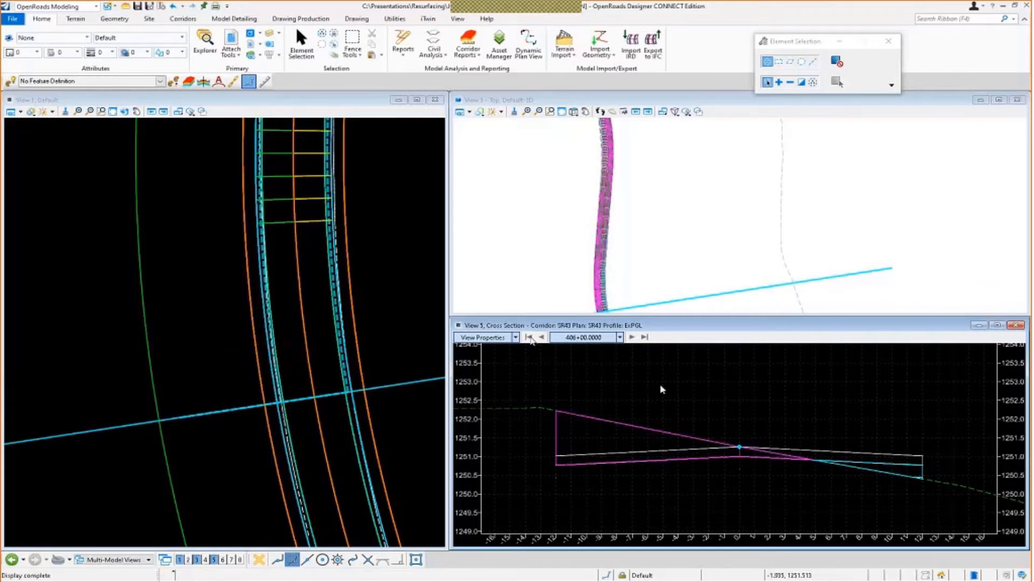
# Step through the SR43 corridor cross sections from station 406+00 to examine them on the ExPGL profile, and return to the first station
pyautogui.click(632, 337)
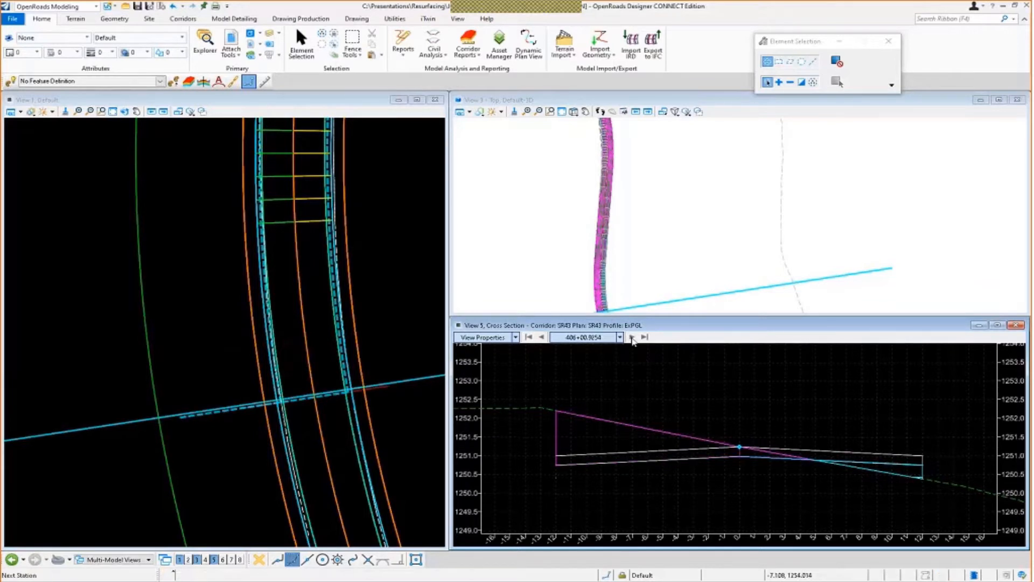
pyautogui.click(632, 338)
pyautogui.click(632, 337)
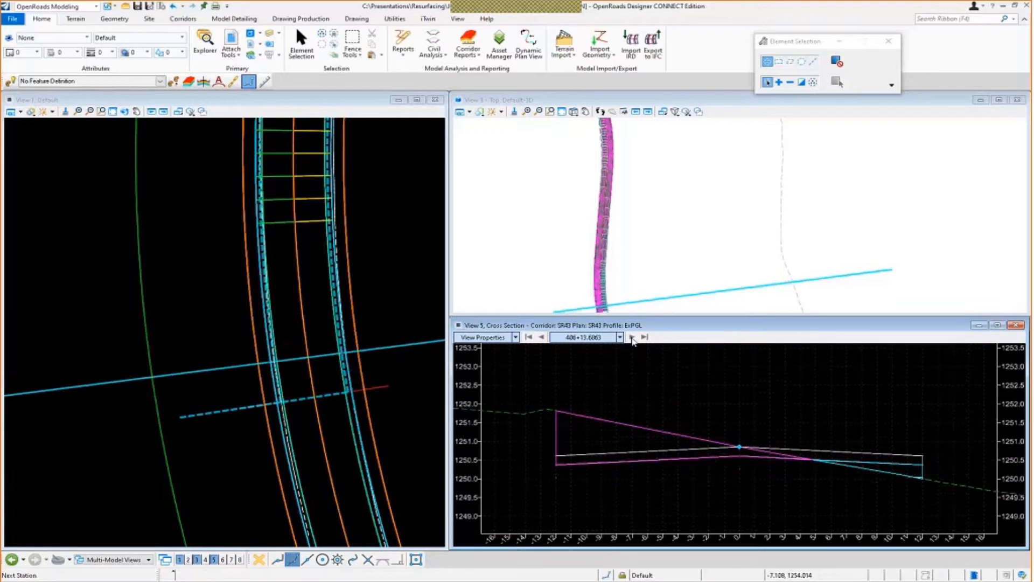
pyautogui.click(631, 337)
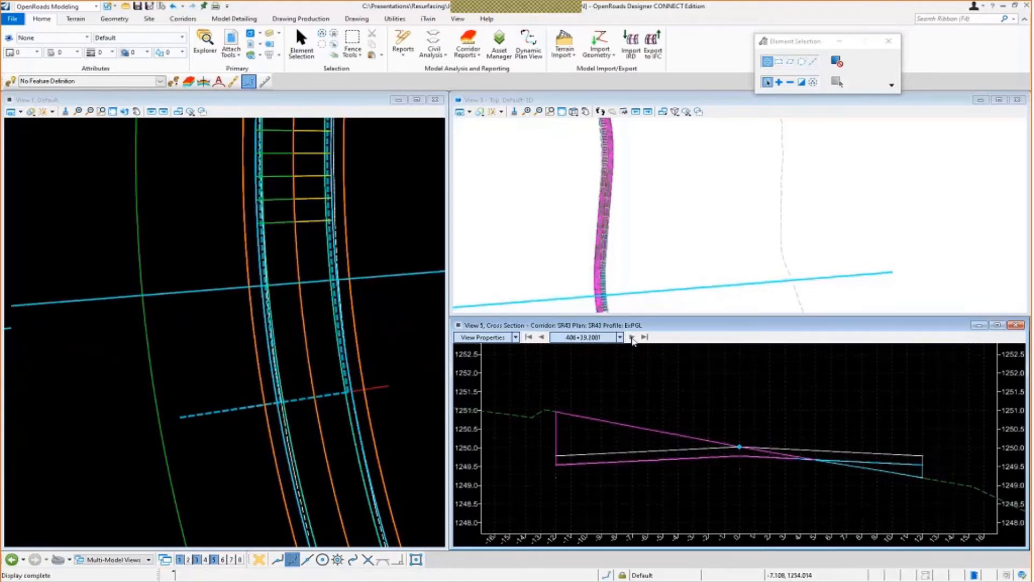
pyautogui.click(632, 337)
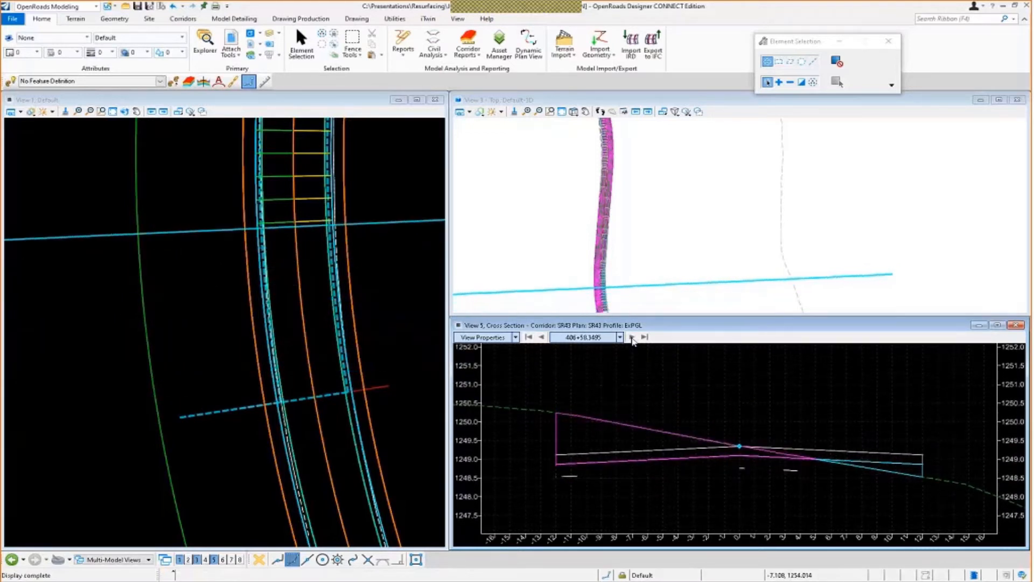
pyautogui.click(632, 338)
pyautogui.click(632, 338)
pyautogui.click(632, 338)
pyautogui.click(632, 338)
pyautogui.click(529, 337)
# Switch the SR43 corridor's profile to Alternate 2 (3 inch)
pyautogui.scroll(-3, 272, 409)
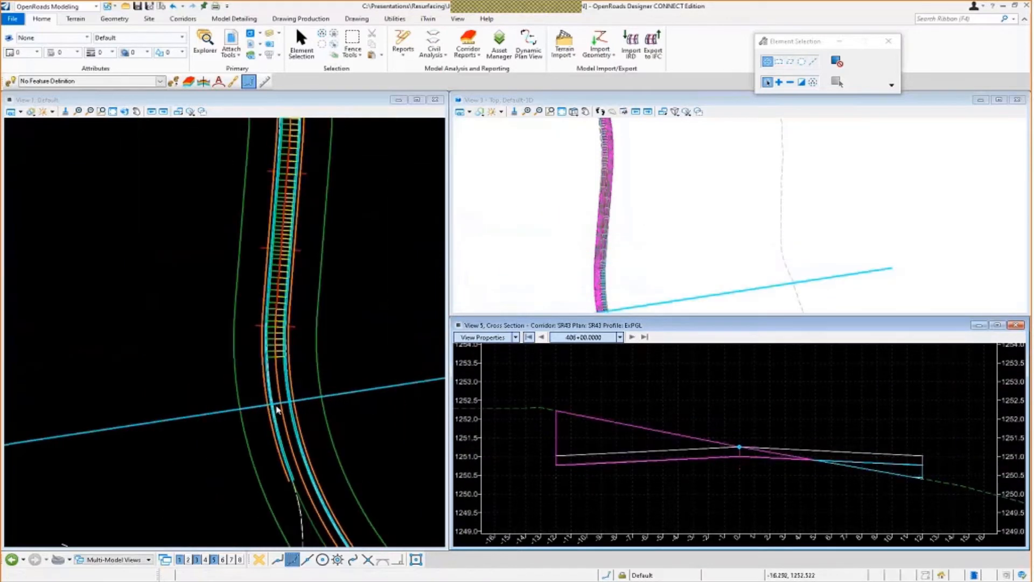
pyautogui.scroll(1, 270, 381)
pyautogui.scroll(5, 258, 321)
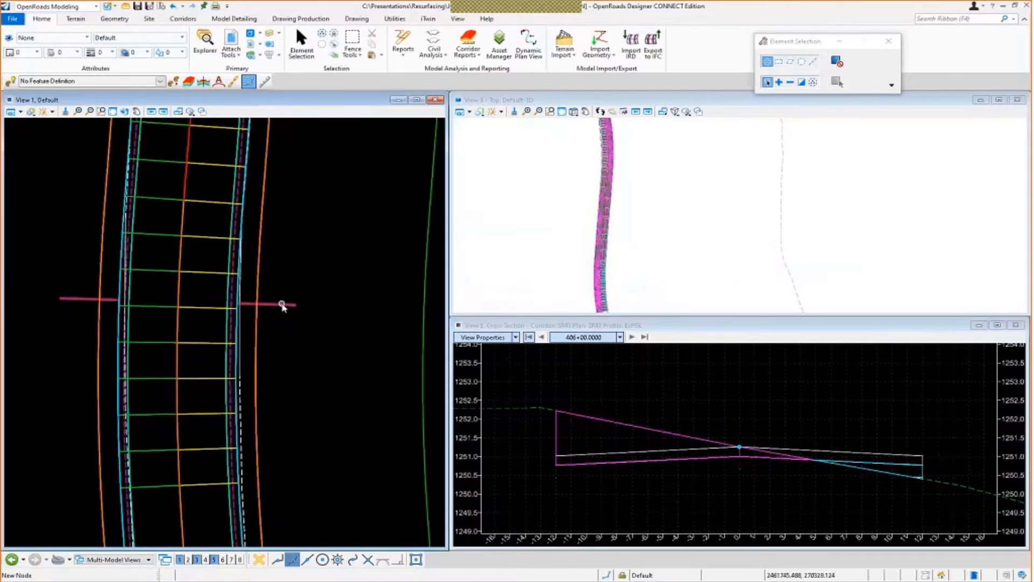
pyautogui.click(284, 304)
pyautogui.moveTo(303, 302)
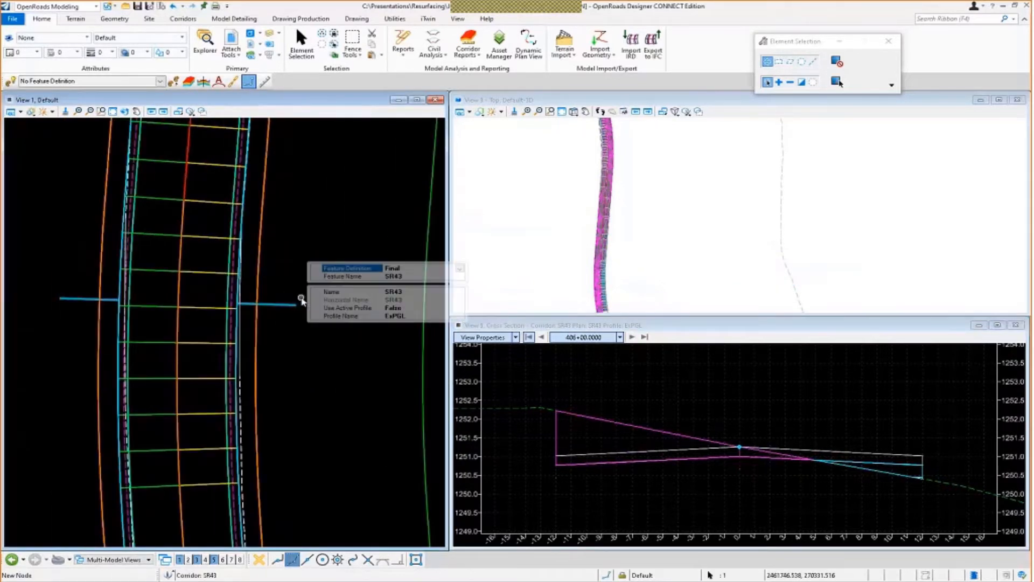
pyautogui.click(453, 316)
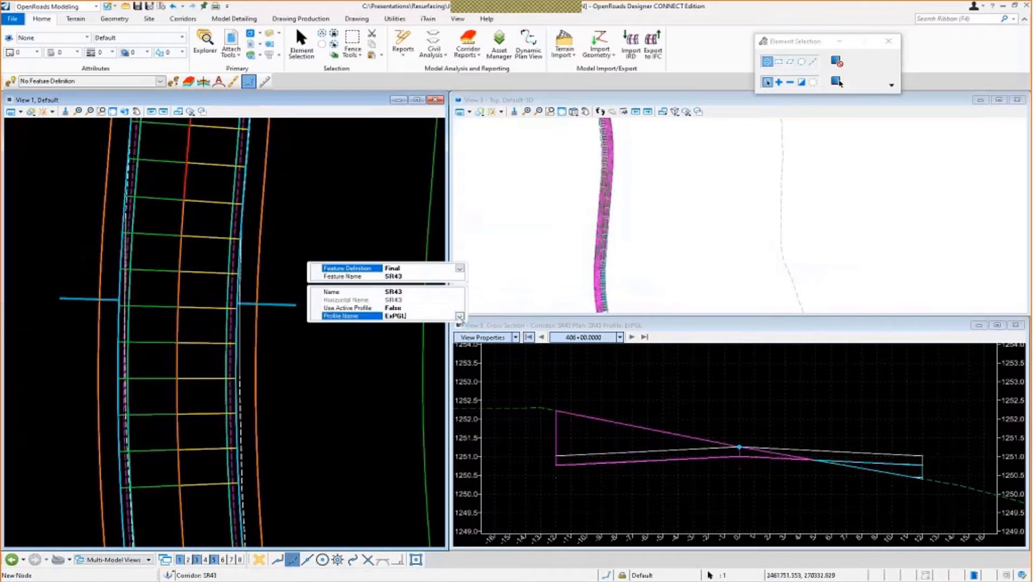
pyautogui.click(459, 317)
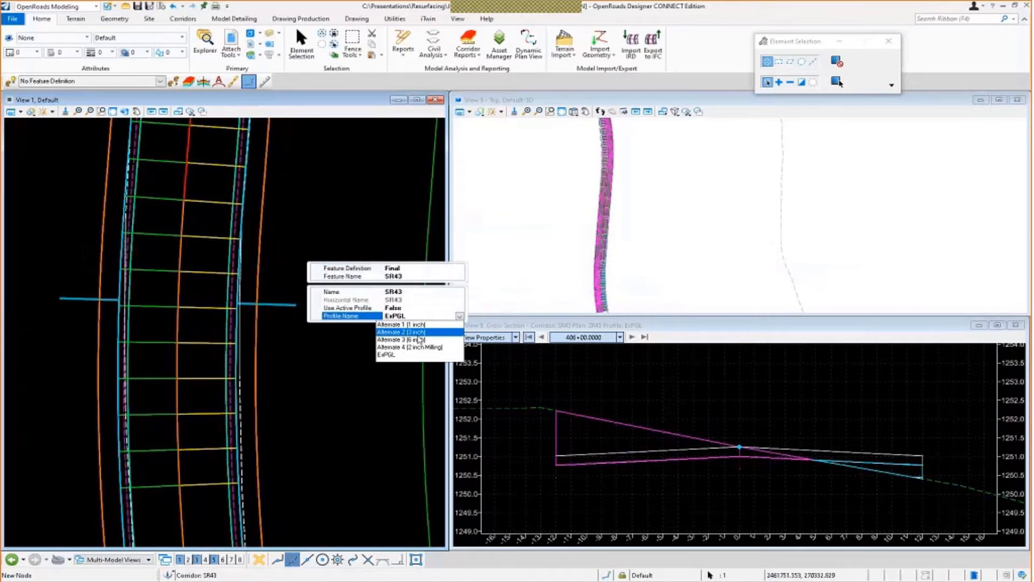
pyautogui.click(420, 338)
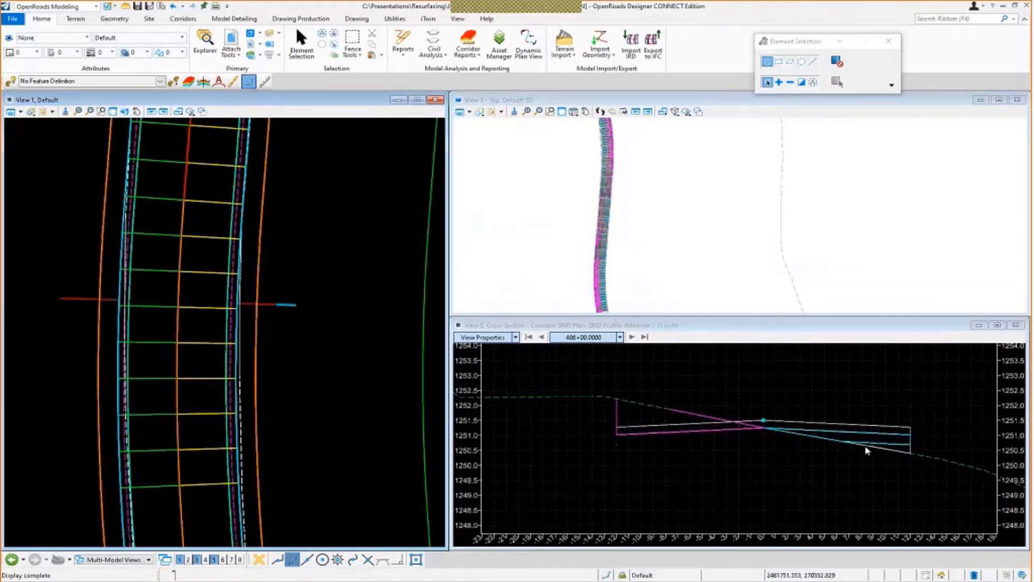
# Examine the overlay and pavement edge in the cross sections from station 406+00 to 406+25 on the 3 inch profile
pyautogui.scroll(-2, 811, 462)
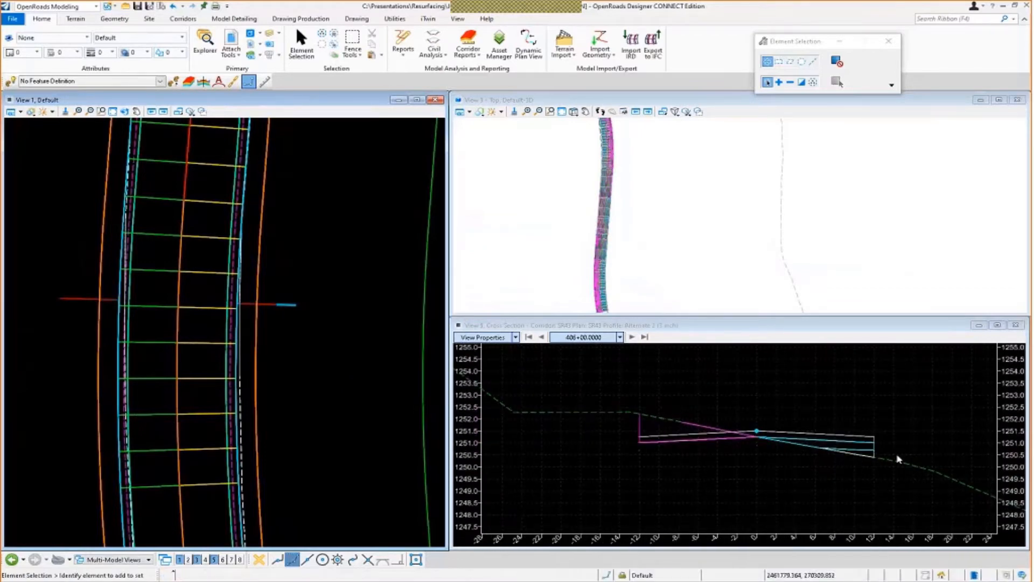
pyautogui.scroll(3, 887, 454)
pyautogui.moveTo(850, 438)
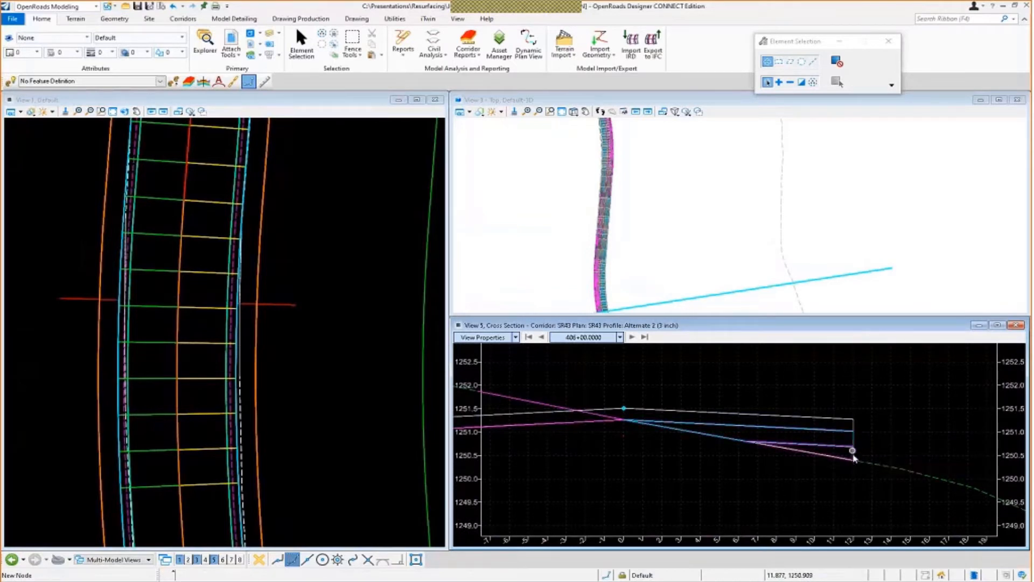
pyautogui.moveTo(853, 456)
pyautogui.scroll(-2, 844, 457)
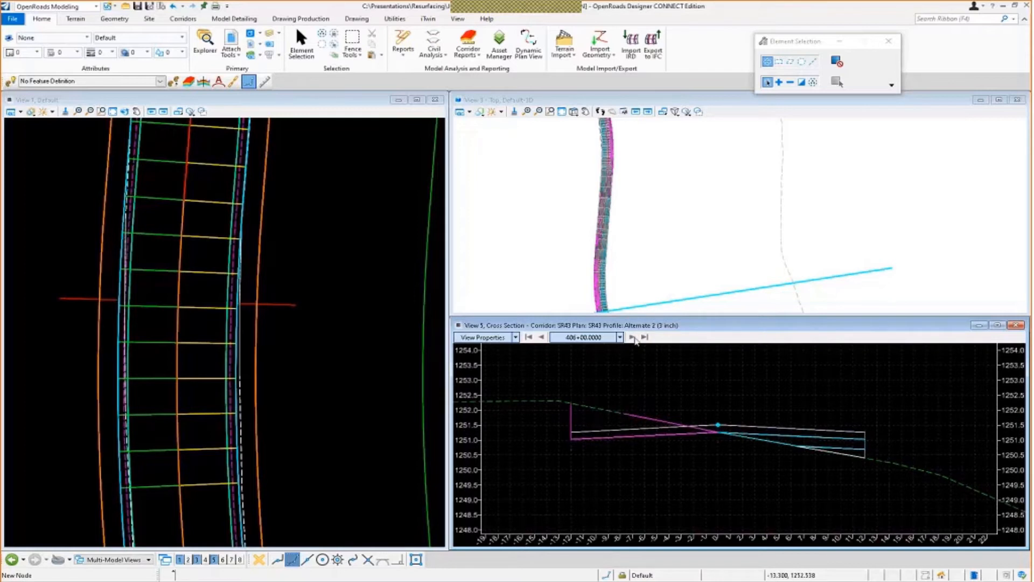
pyautogui.click(632, 337)
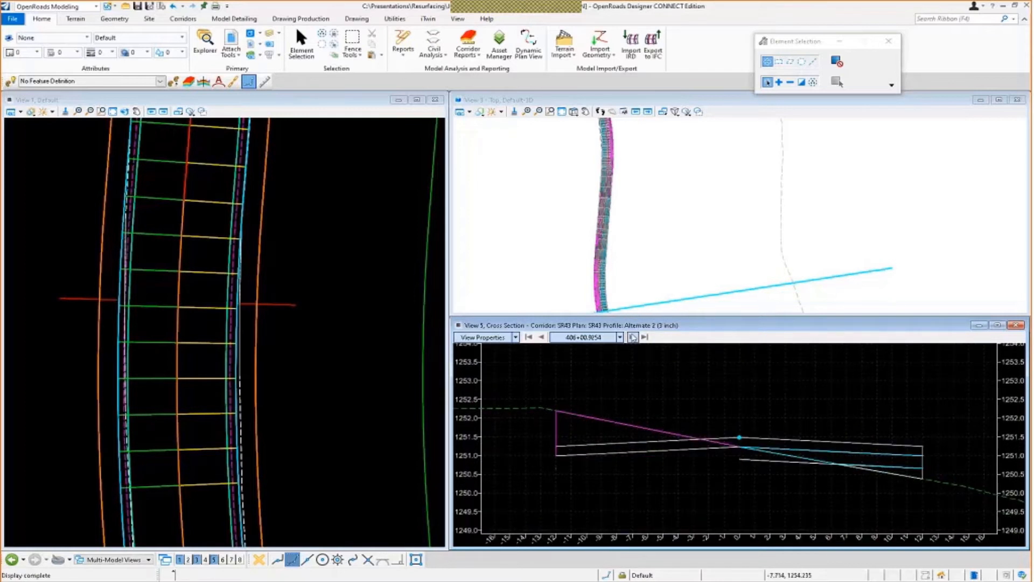
pyautogui.click(632, 336)
pyautogui.click(633, 337)
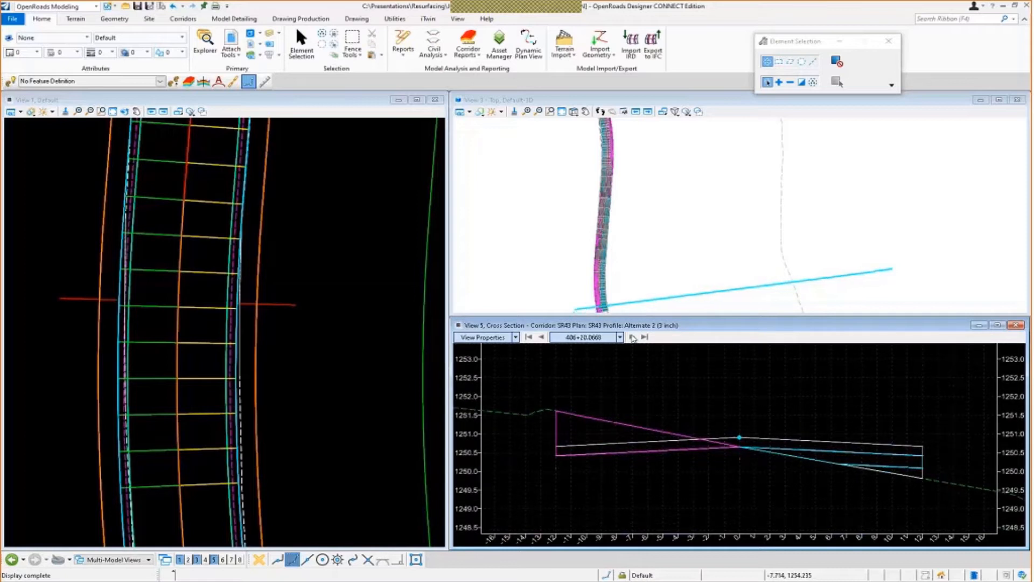
pyautogui.click(633, 337)
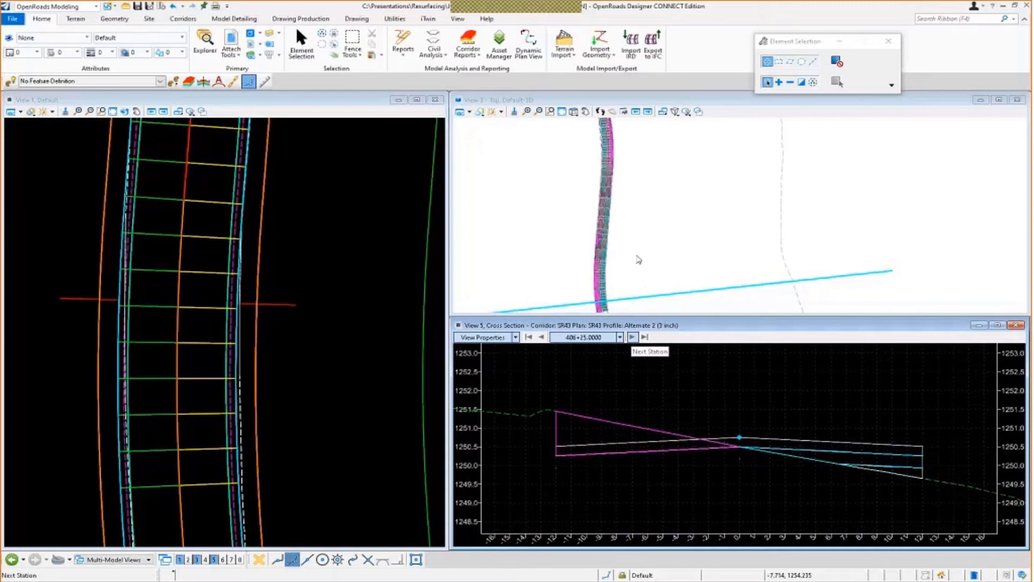
# Assign the superelevation section along the road to the SR43 corridor, accepting lanes CL - L_EOP and CL - R_EOP with CL as pivot point
pyautogui.scroll(-2, 636, 238)
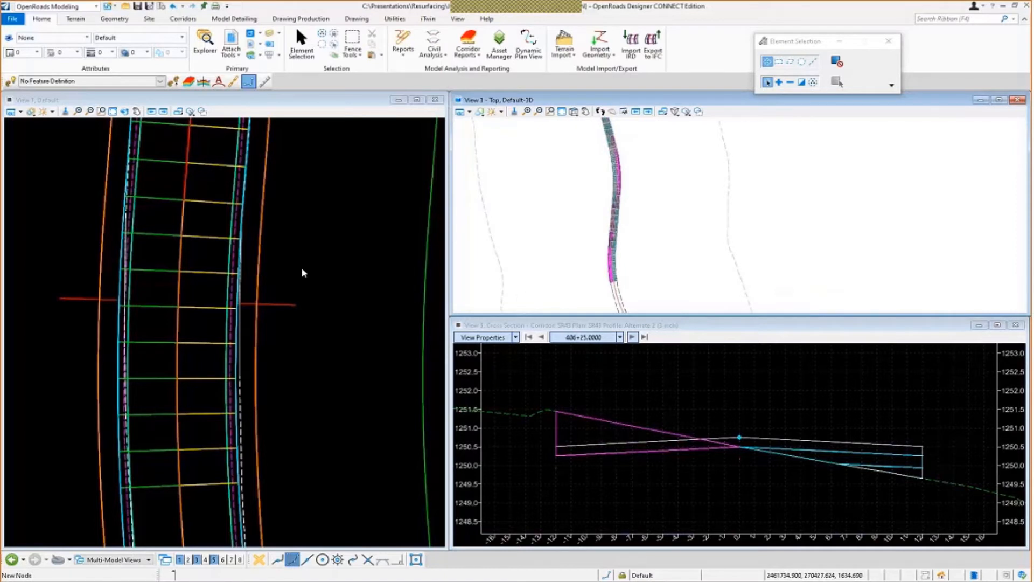
pyautogui.scroll(-3, 291, 326)
pyautogui.scroll(2, 302, 345)
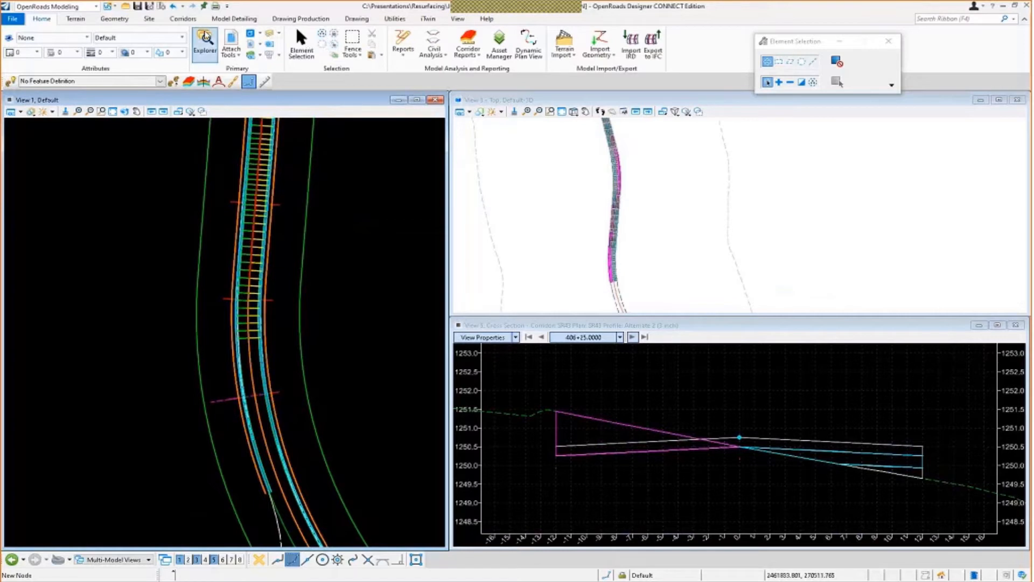
pyautogui.click(185, 19)
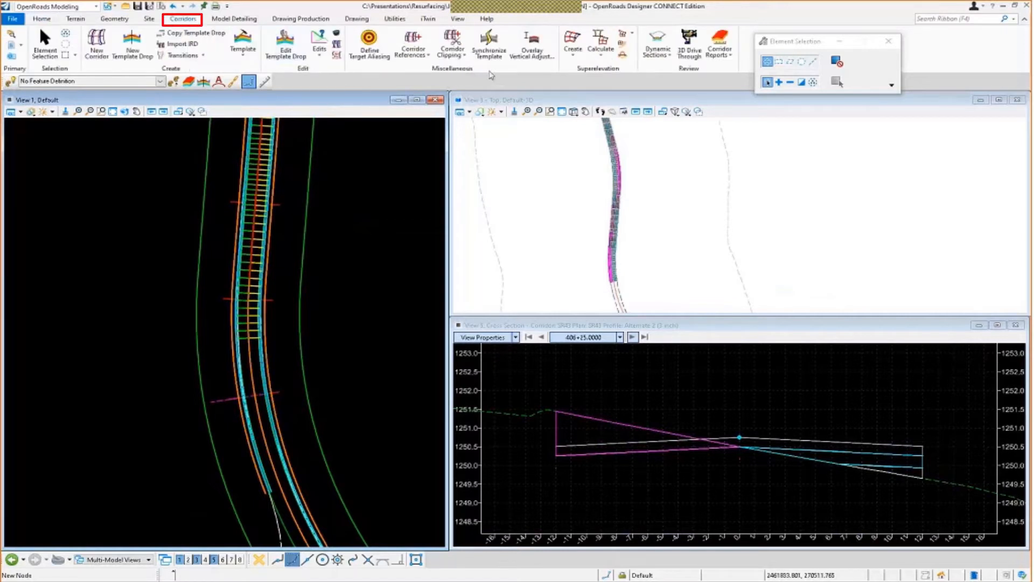
pyautogui.click(606, 59)
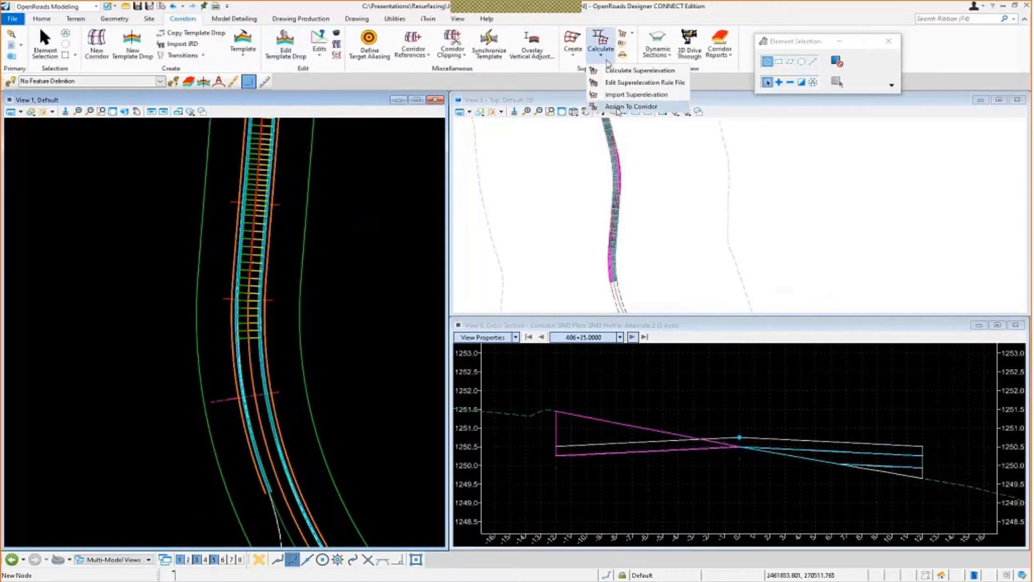
pyautogui.click(630, 108)
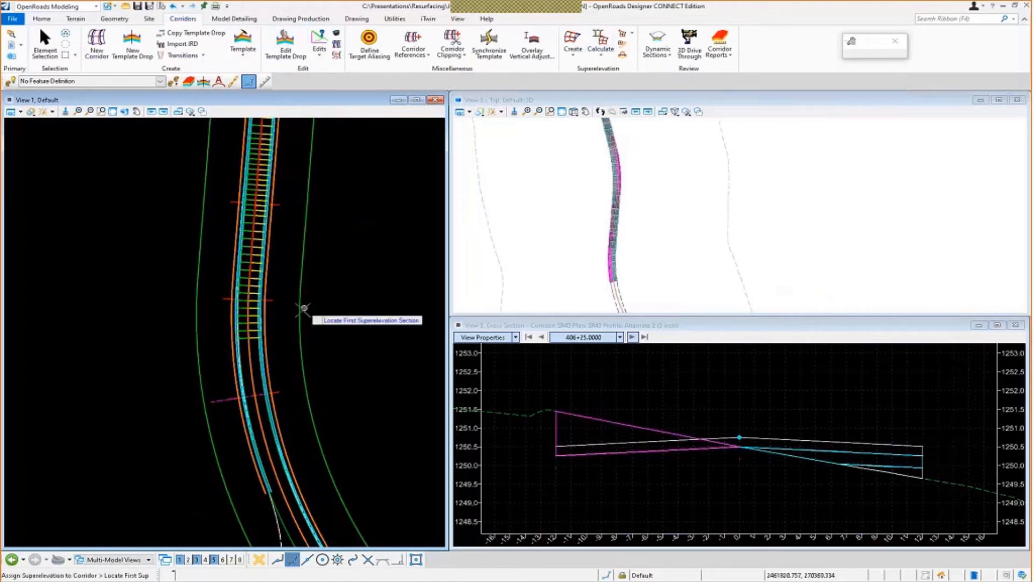
pyautogui.click(303, 311)
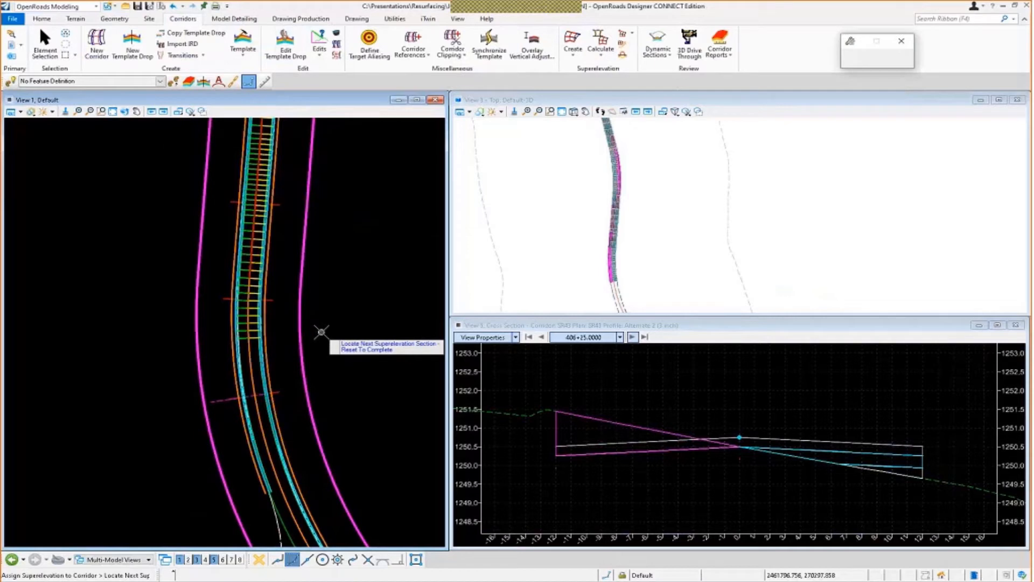
pyautogui.rightClick(321, 331)
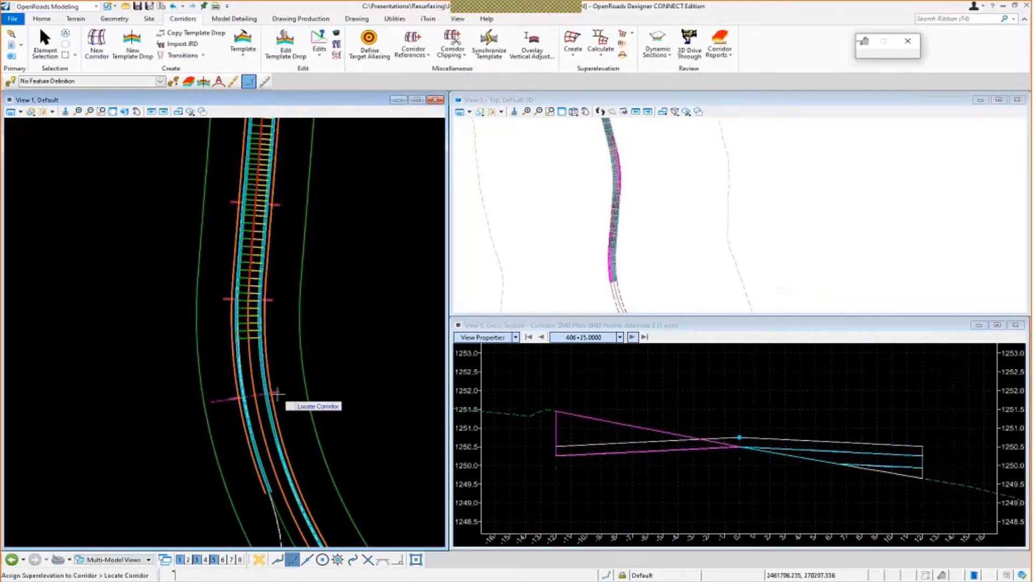
pyautogui.click(277, 394)
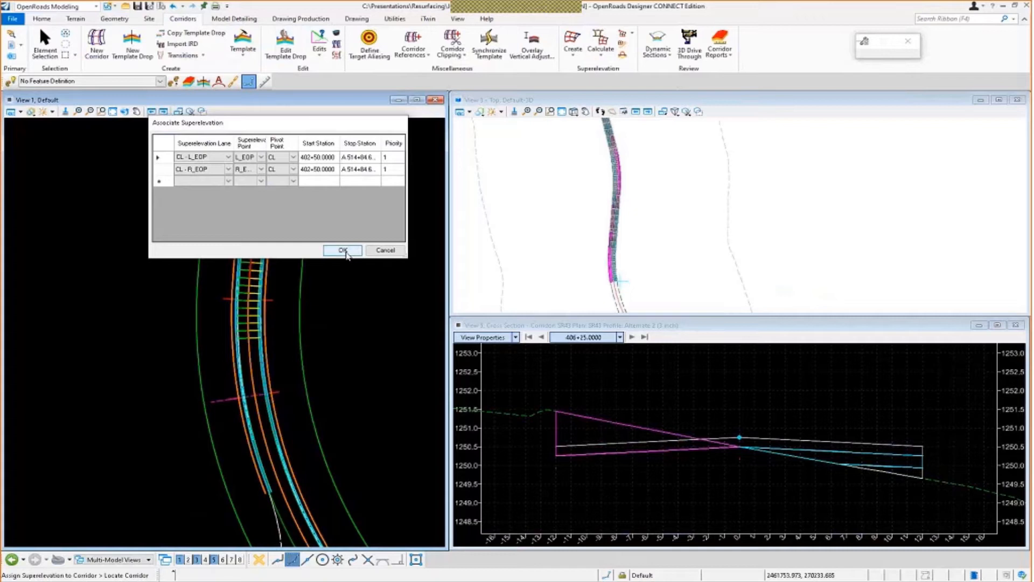
pyautogui.click(345, 251)
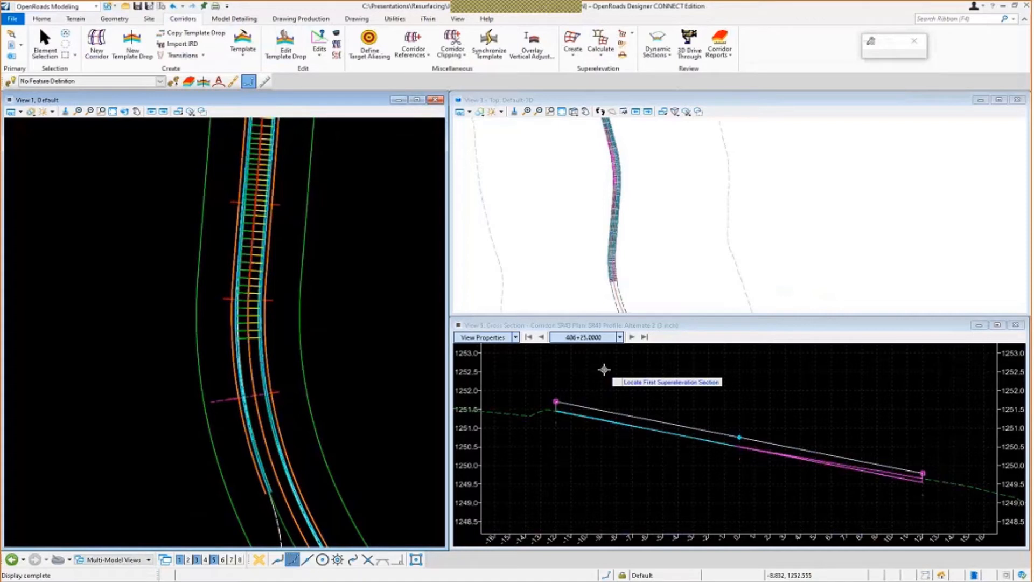
# Inspect the superelevated corridor surface in the 3D view and its cross section at station 406+00
pyautogui.scroll(2, 602, 173)
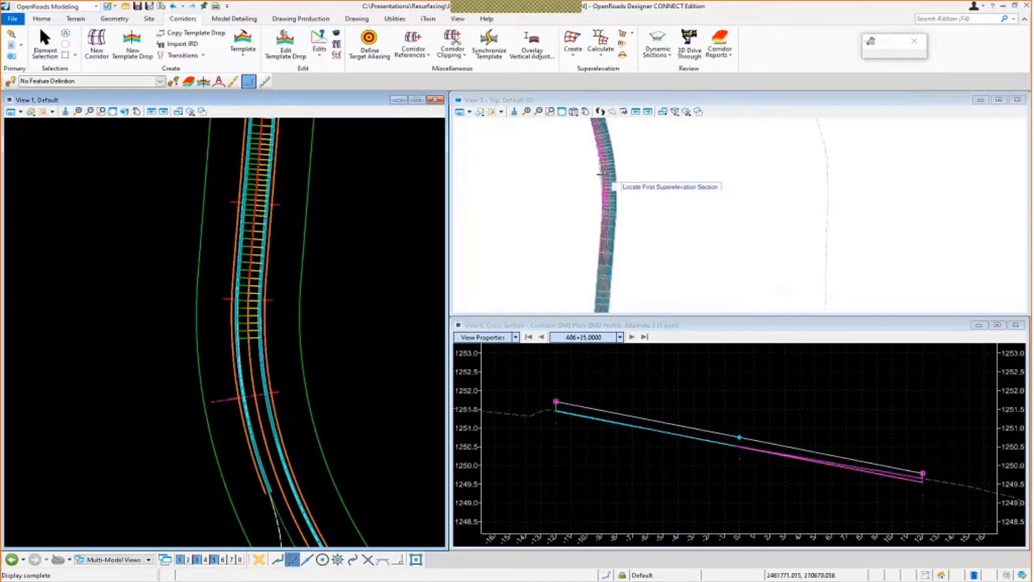
pyautogui.scroll(2, 617, 231)
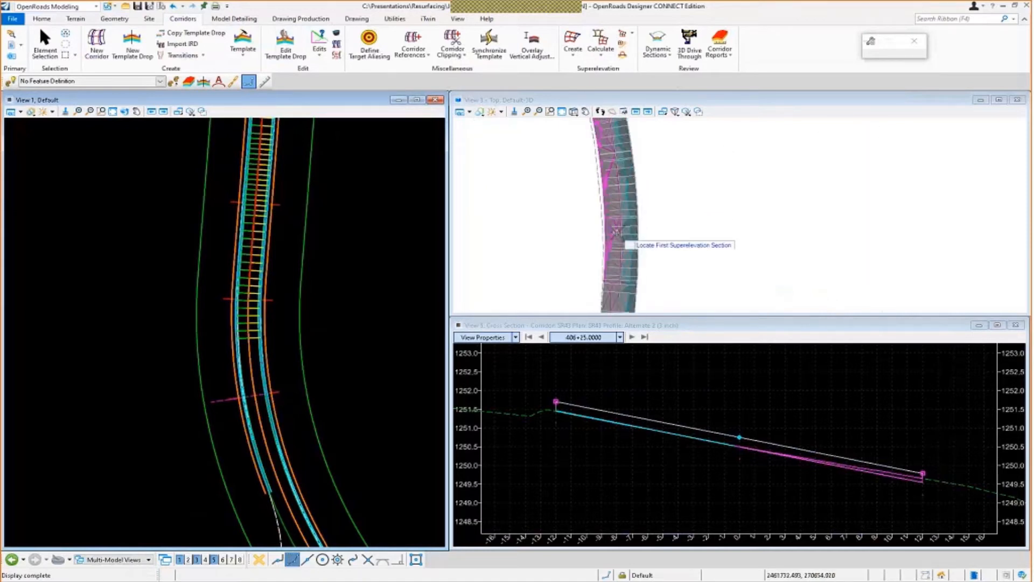
pyautogui.scroll(-2, 617, 232)
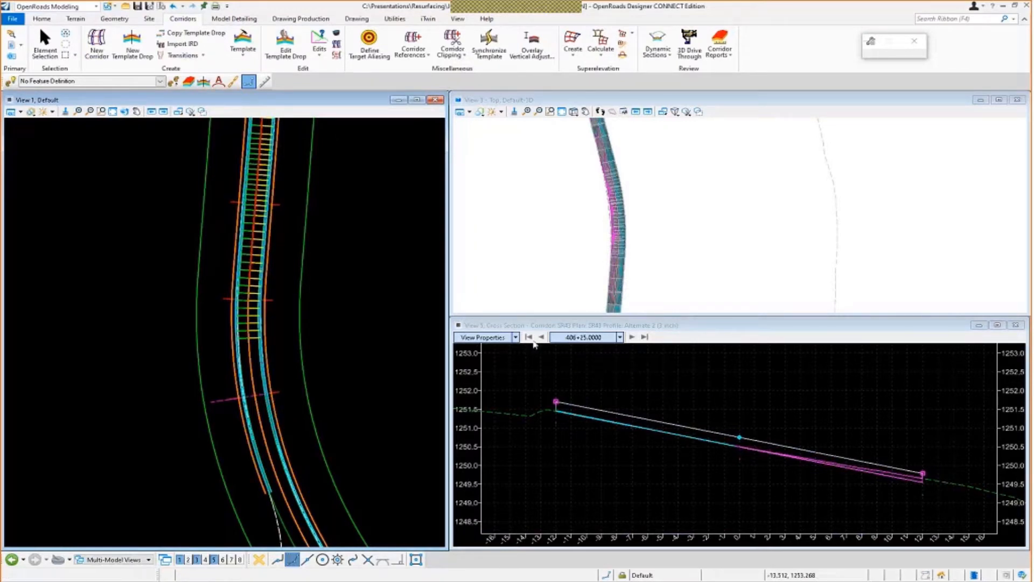
pyautogui.click(540, 338)
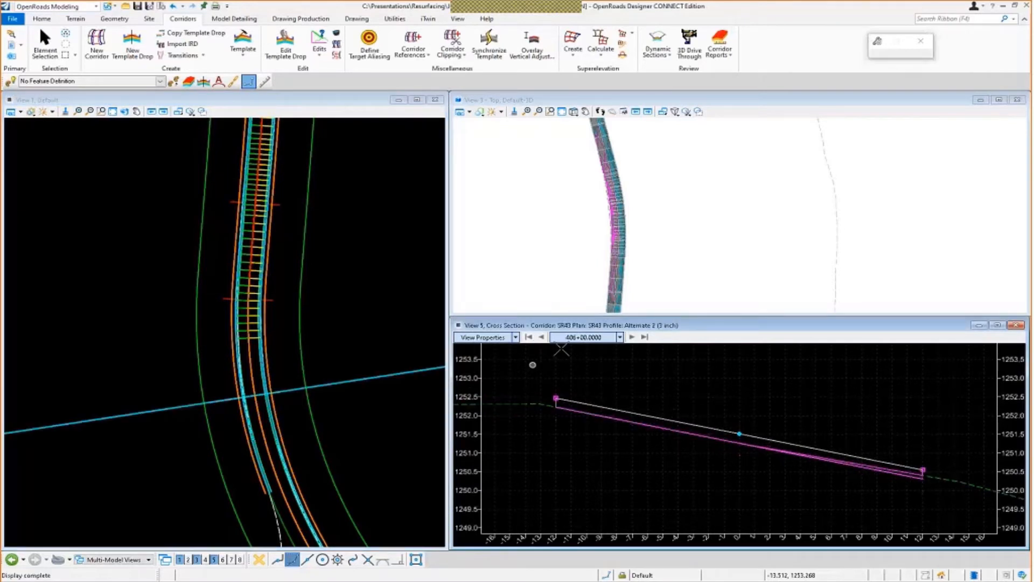
pyautogui.scroll(-1, 675, 470)
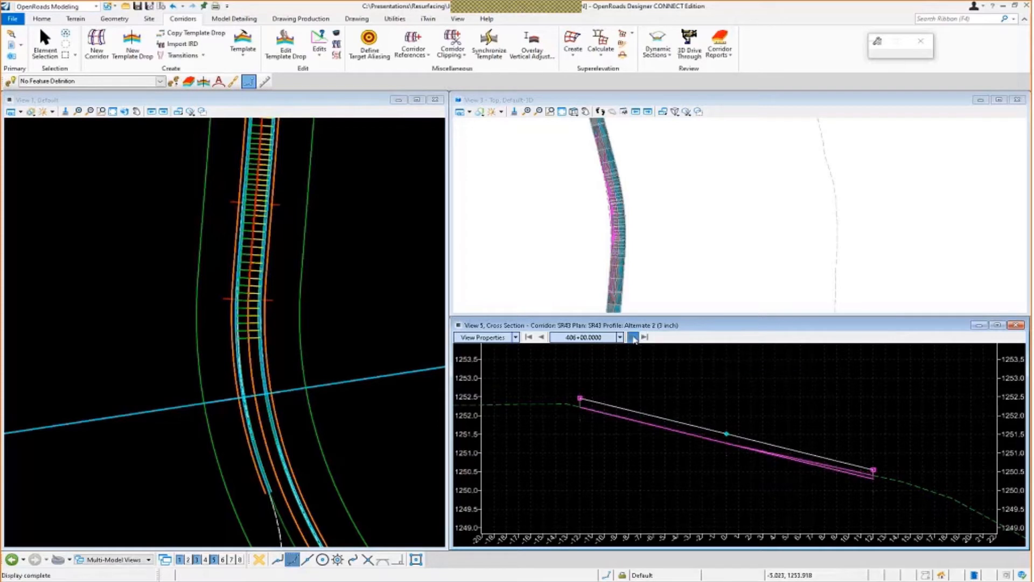
# Step through the cross sections up to station 409+00 to examine how the superelevated overlay fits the existing ground
pyautogui.click(633, 337)
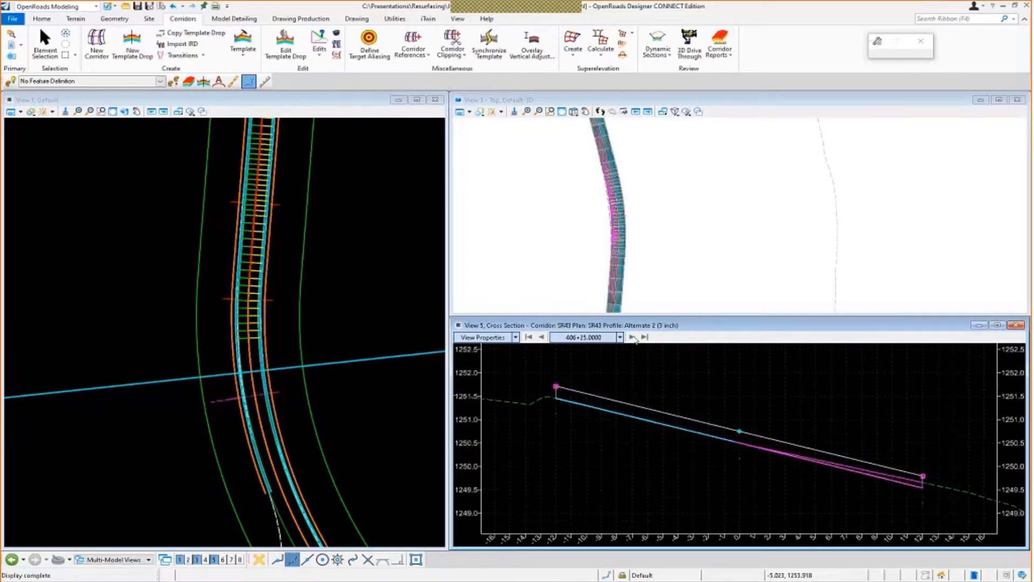
pyautogui.click(634, 337)
pyautogui.click(634, 338)
pyautogui.click(634, 338)
pyautogui.click(634, 337)
pyautogui.click(634, 338)
pyautogui.click(634, 338)
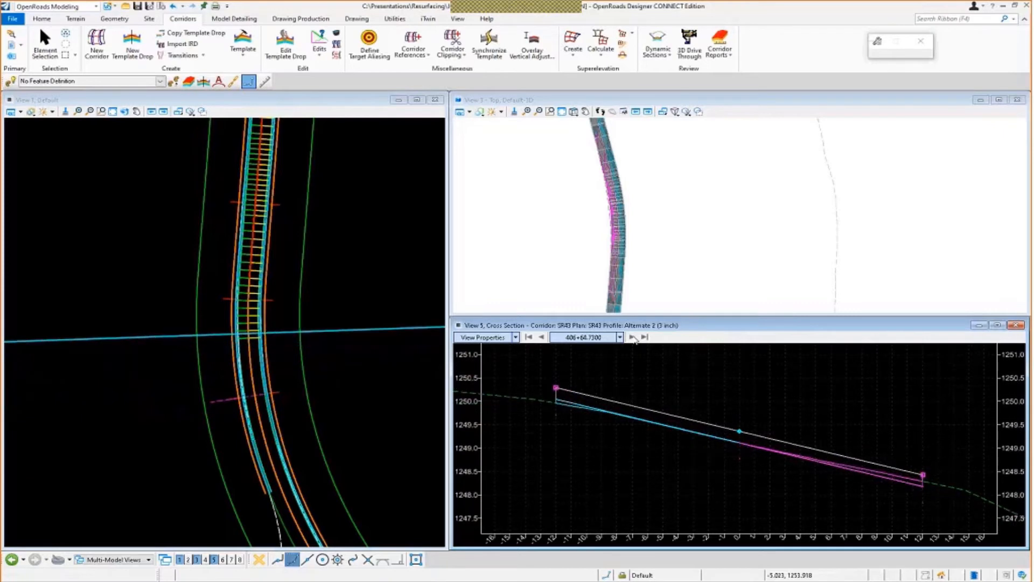
pyautogui.click(635, 337)
pyautogui.click(634, 337)
pyautogui.click(634, 338)
pyautogui.click(634, 338)
pyautogui.click(634, 337)
pyautogui.click(634, 338)
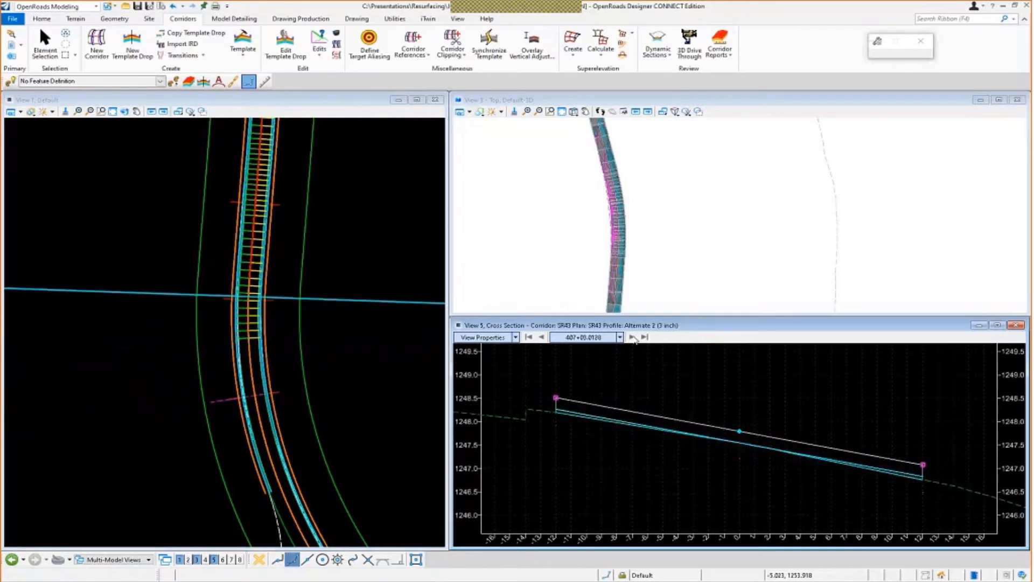
pyautogui.click(634, 338)
pyautogui.click(634, 338)
pyautogui.click(634, 338)
pyautogui.click(634, 337)
pyautogui.click(634, 338)
pyautogui.click(634, 337)
pyautogui.click(634, 338)
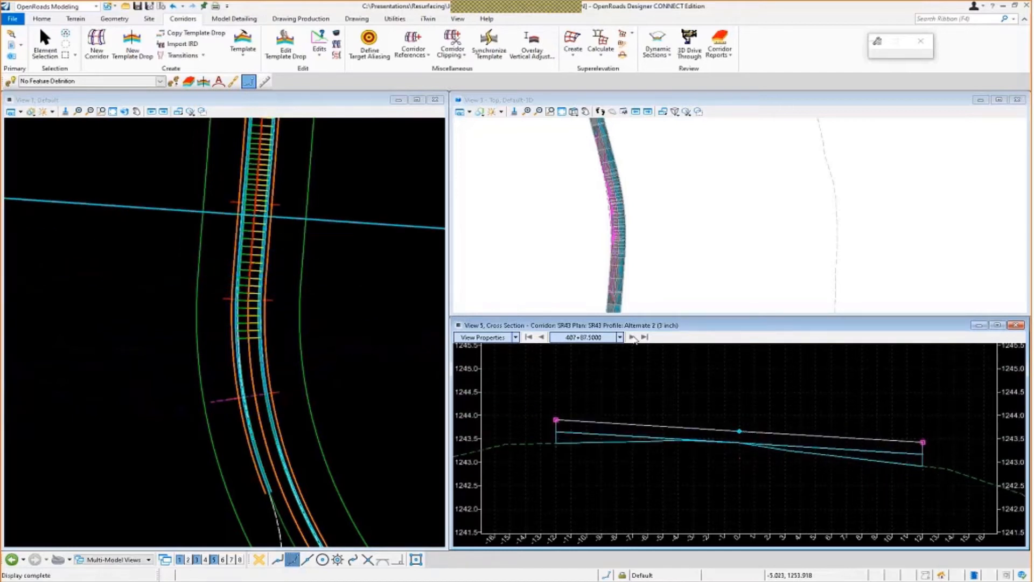
pyautogui.click(635, 337)
pyautogui.click(634, 338)
pyautogui.click(634, 338)
pyautogui.click(634, 338)
pyautogui.click(634, 337)
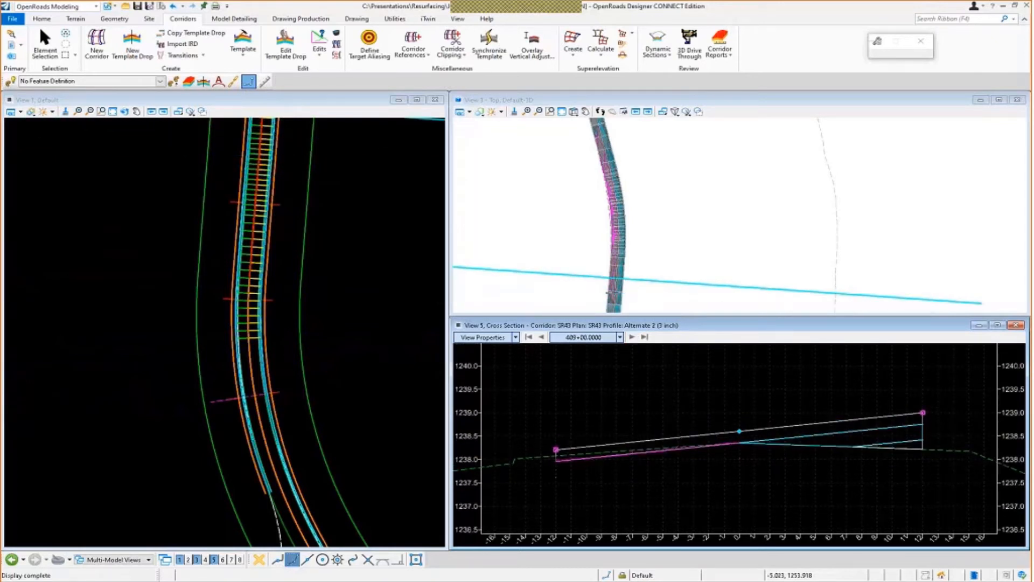
# Display the Multi-Layer Overlay template from the template library and inspect the properties of its Road_Pavement component
pyautogui.click(245, 54)
pyautogui.click(255, 71)
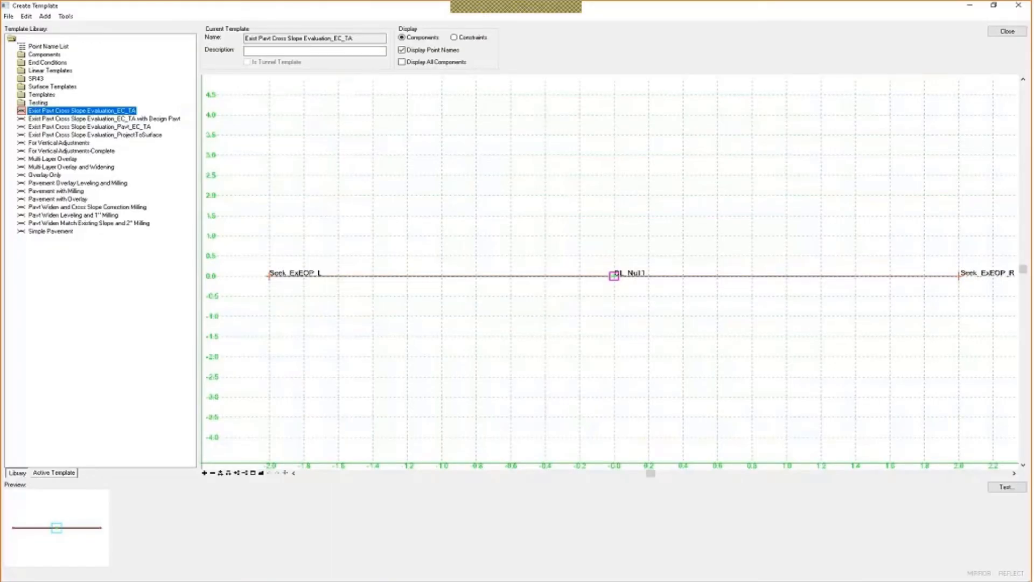
pyautogui.doubleClick(64, 160)
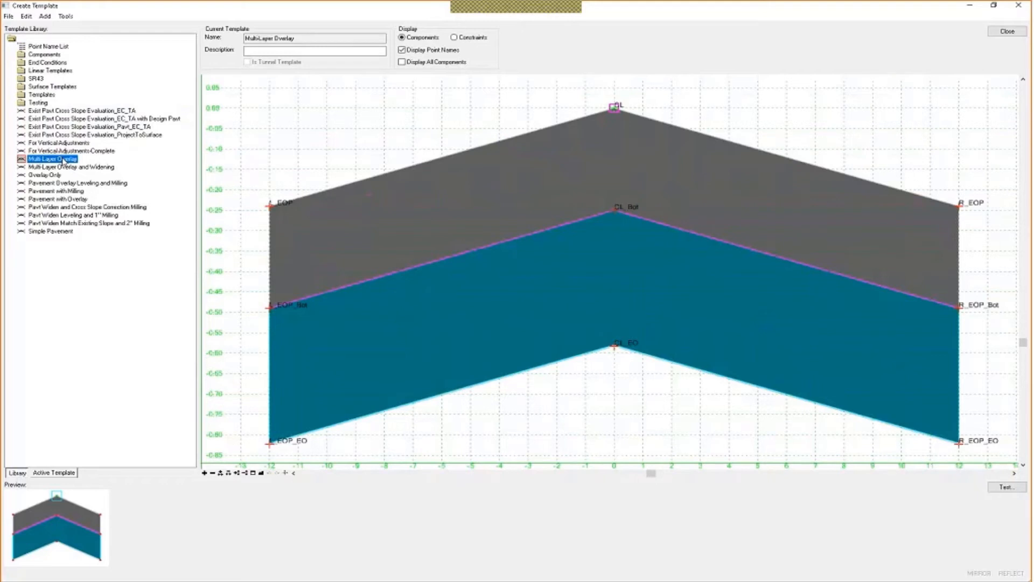
pyautogui.doubleClick(358, 188)
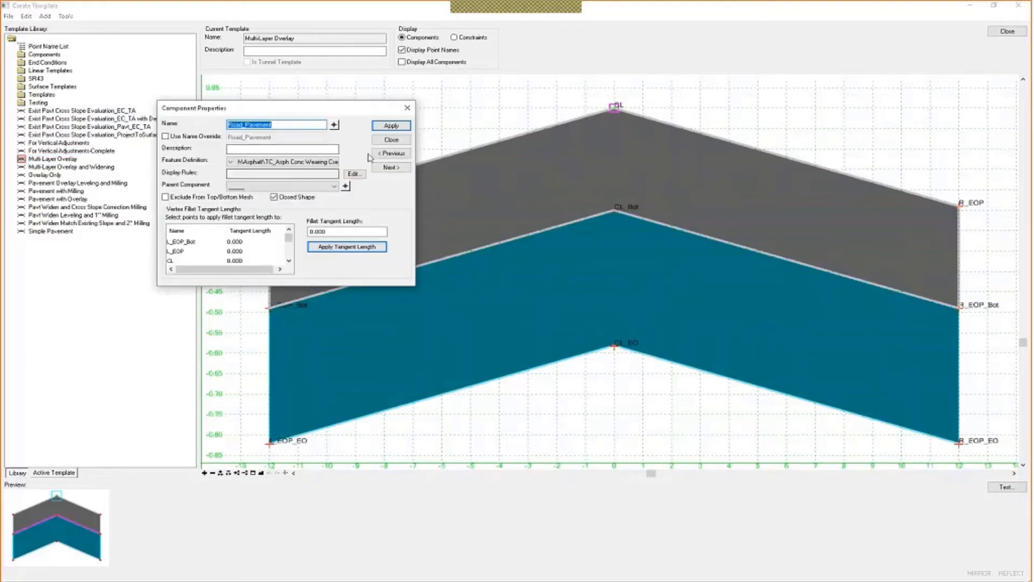
pyautogui.click(397, 143)
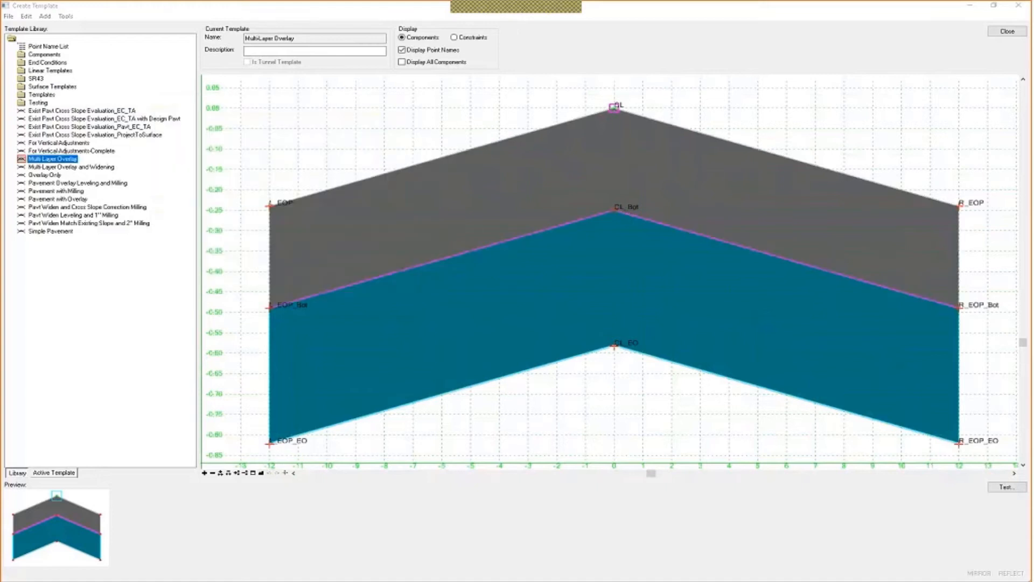
# Inspect the top and bottom options in the Milling component's overlay/stripping properties
pyautogui.rightClick(474, 253)
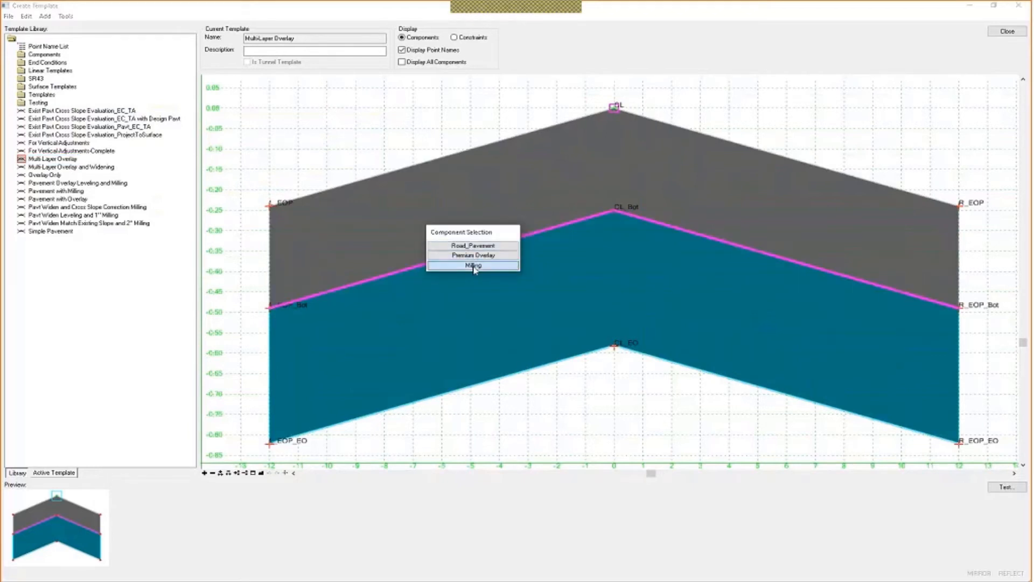
pyautogui.click(474, 268)
pyautogui.doubleClick(473, 267)
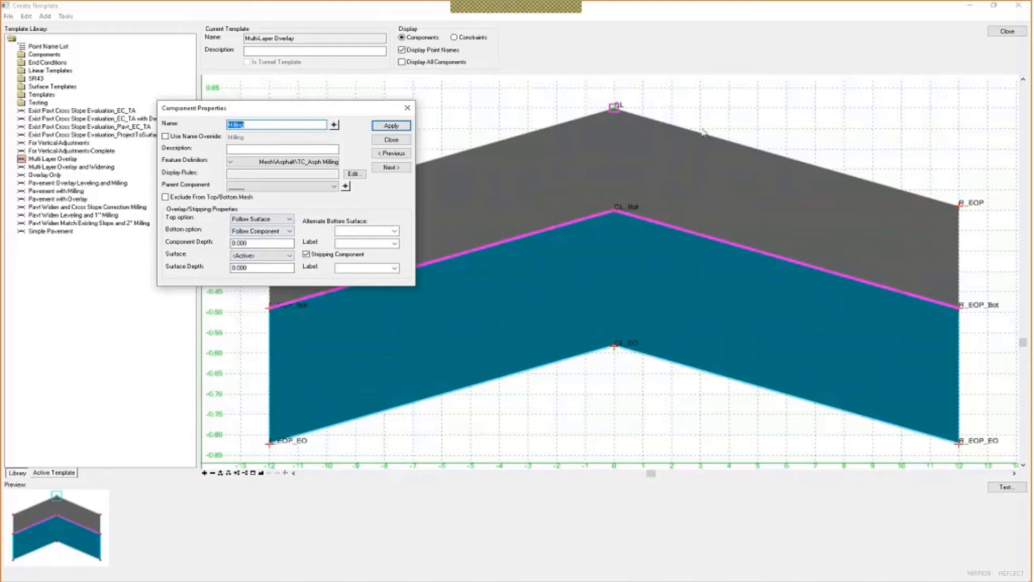
pyautogui.click(391, 140)
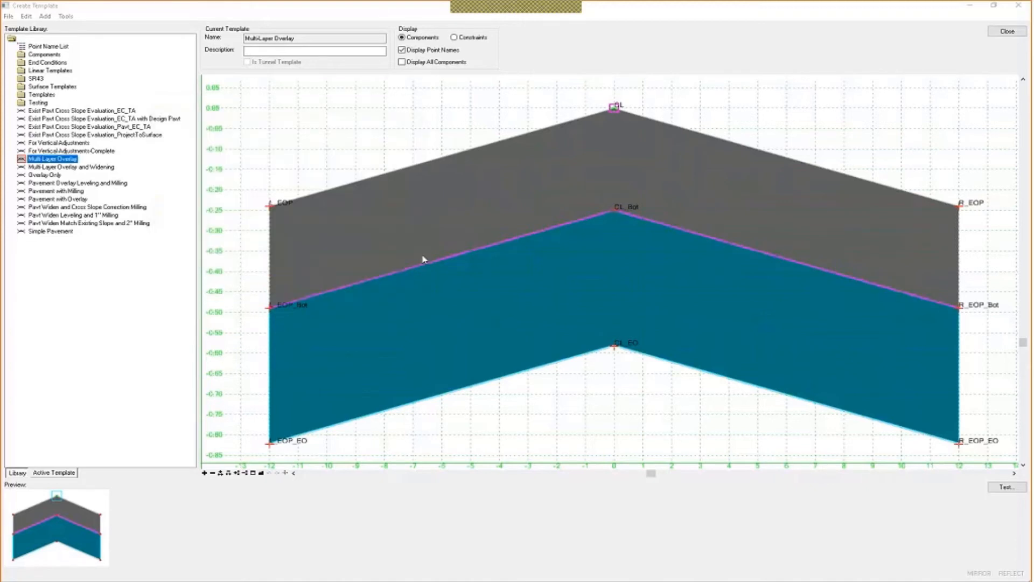
# Inspect the Premium Overlay component's properties, including its bottom option and component depth
pyautogui.click(270, 381)
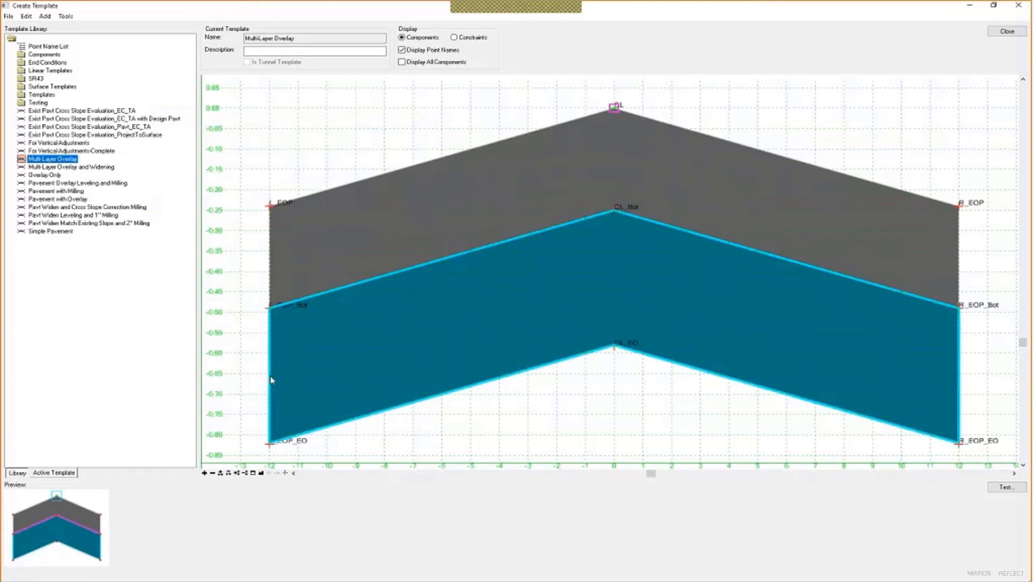
pyautogui.doubleClick(271, 380)
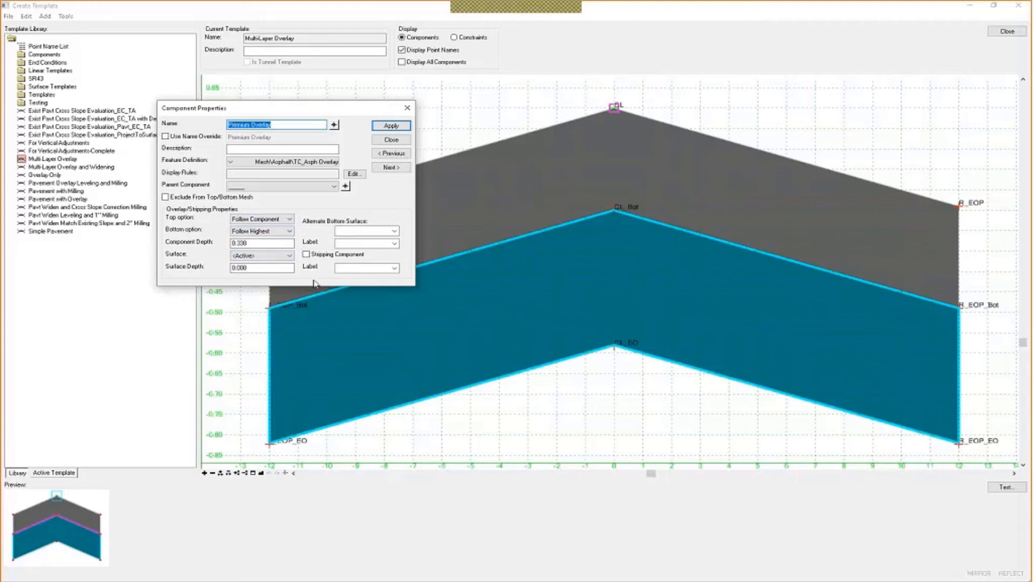
pyautogui.click(263, 243)
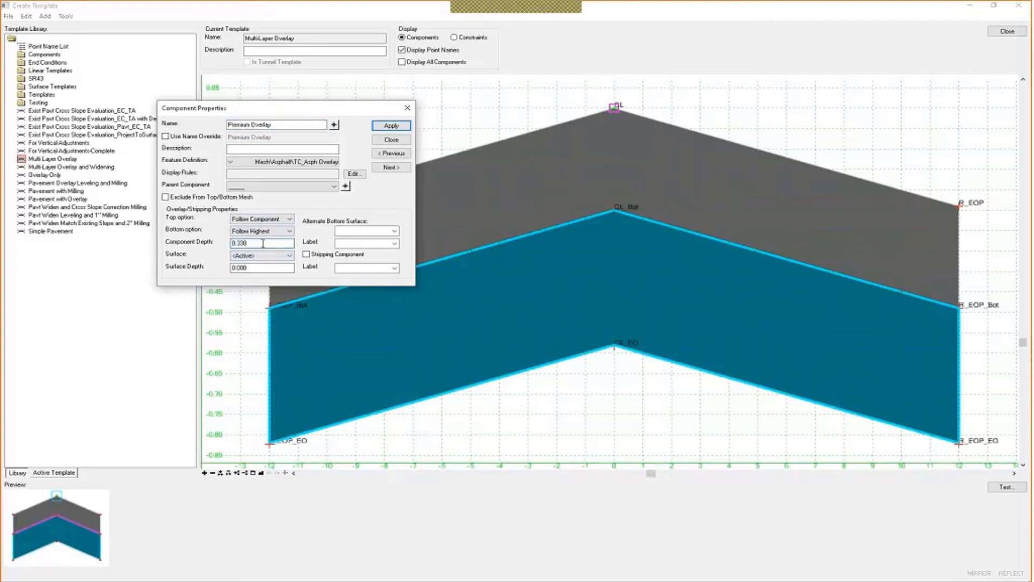
pyautogui.click(391, 140)
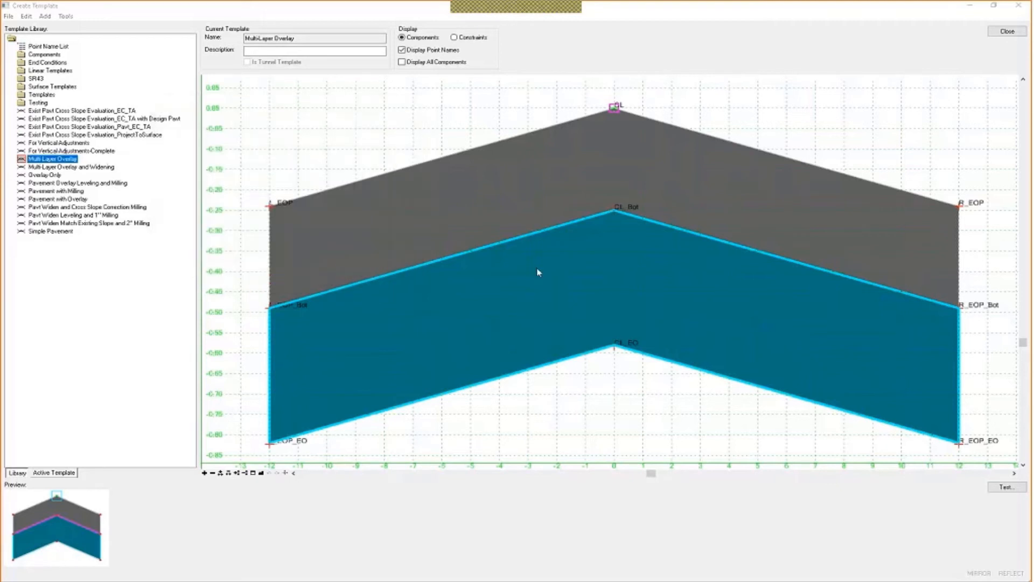
# Inspect the overlay/stripping properties of the Economy Overlay component along the template's lower edge
pyautogui.click(572, 362)
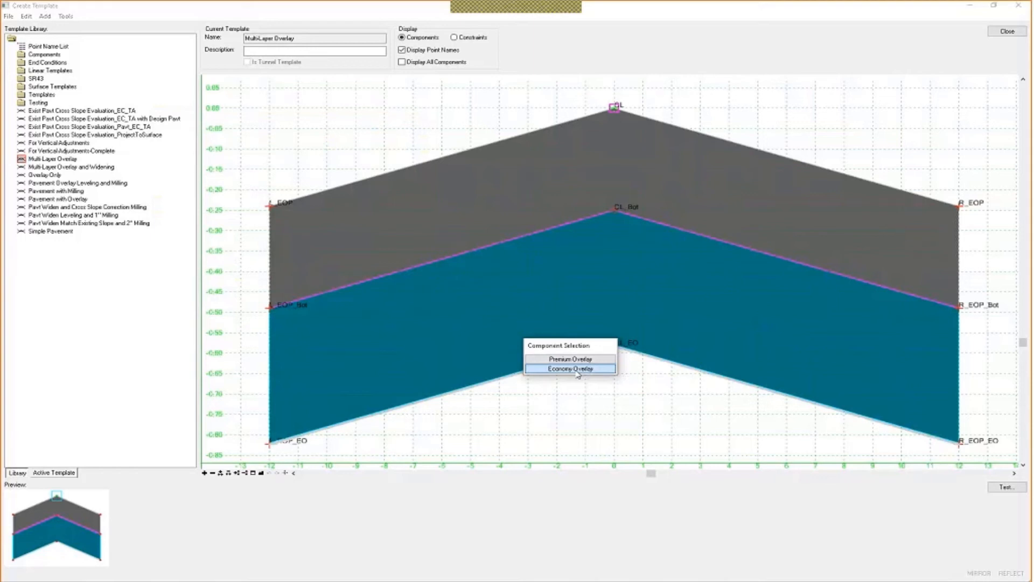
pyautogui.click(576, 370)
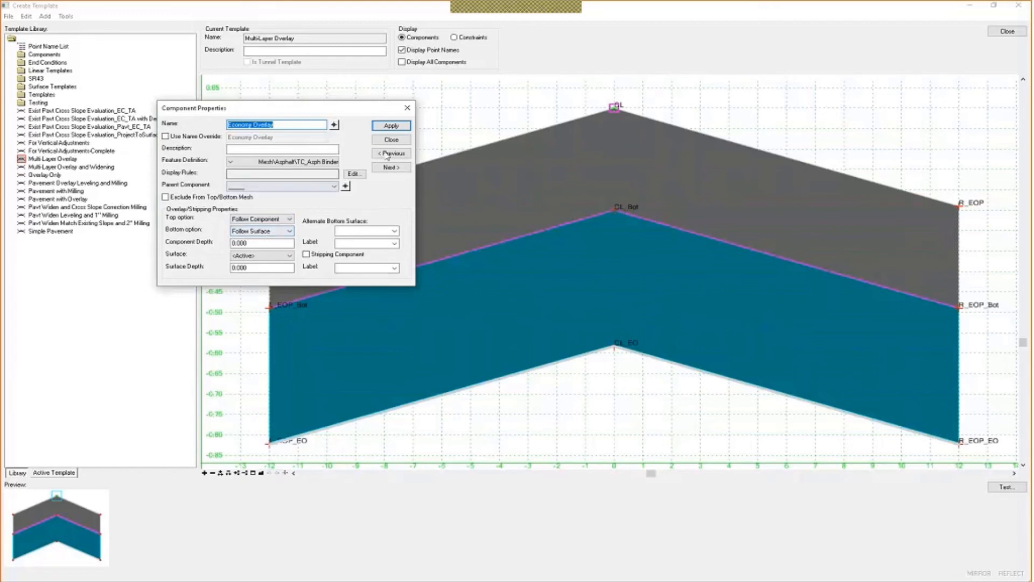
pyautogui.click(392, 140)
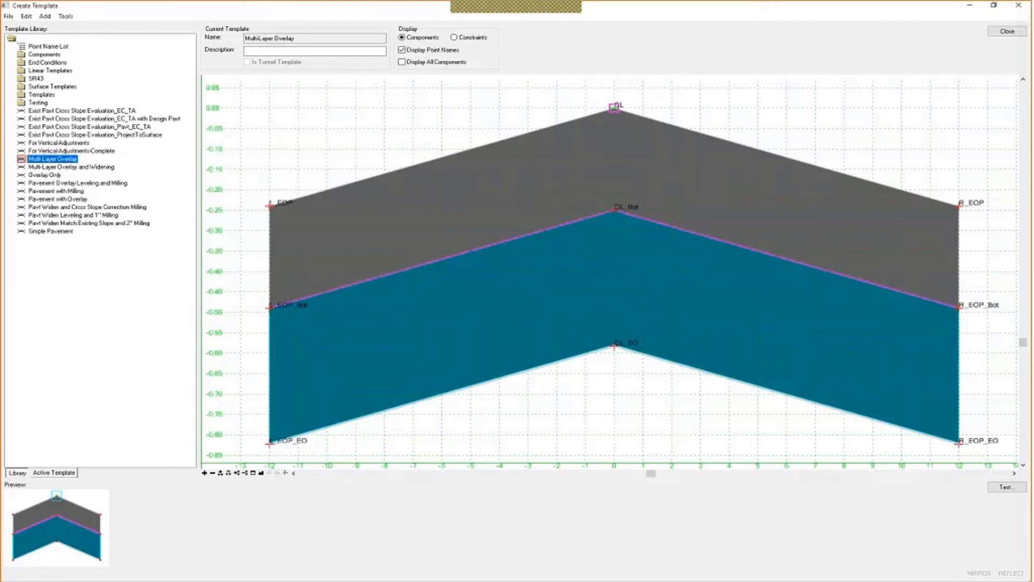
# Test the Multi-Layer Overlay template against the active terrain at a 3% surface slope, examining overlay and milling at different surface heights
pyautogui.click(1006, 488)
pyautogui.doubleClick(1010, 154)
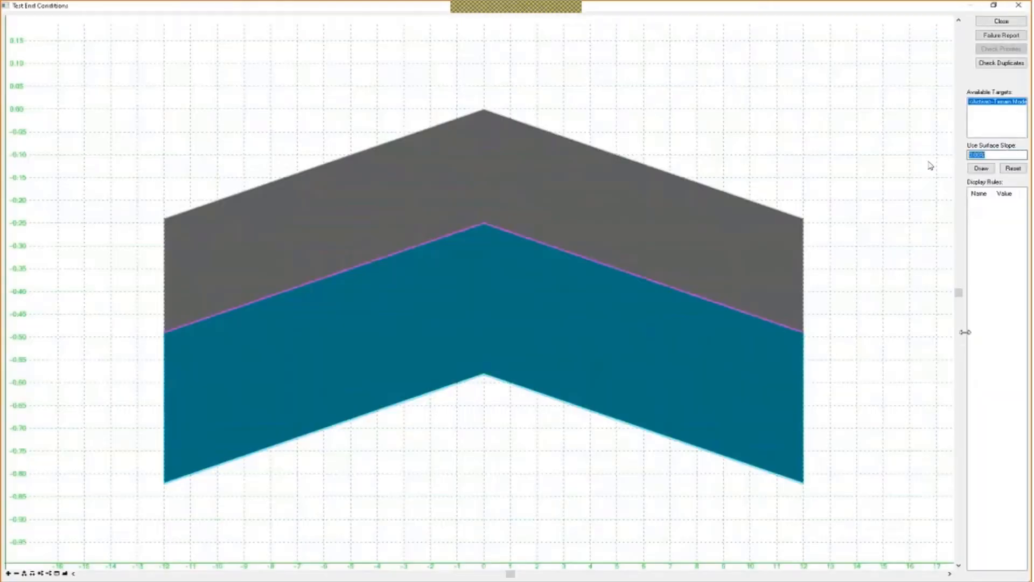
pyautogui.write('3')
pyautogui.press('Tab')
pyautogui.press('Return')
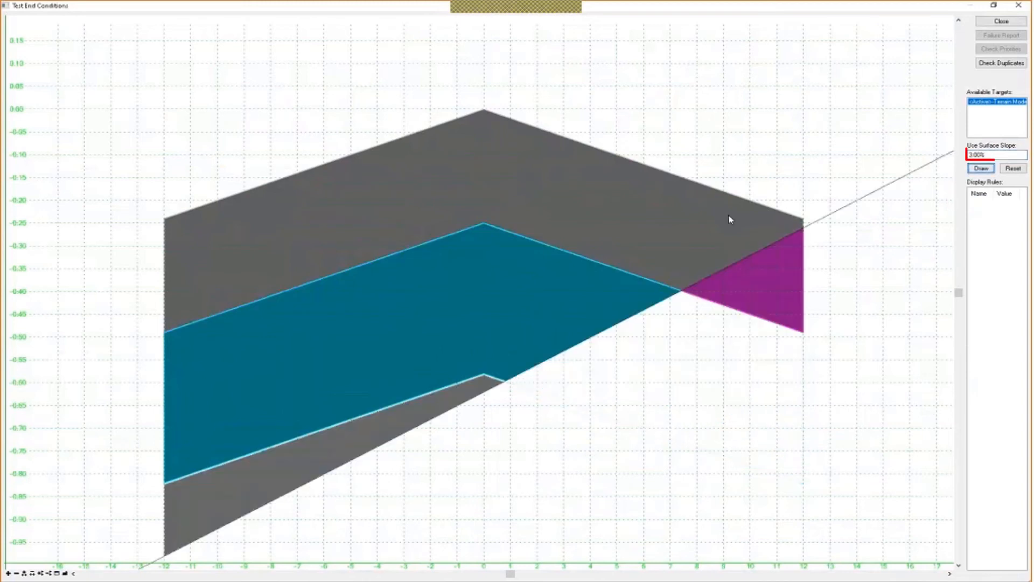
pyautogui.scroll(-1, 679, 223)
pyautogui.scroll(-2, 679, 223)
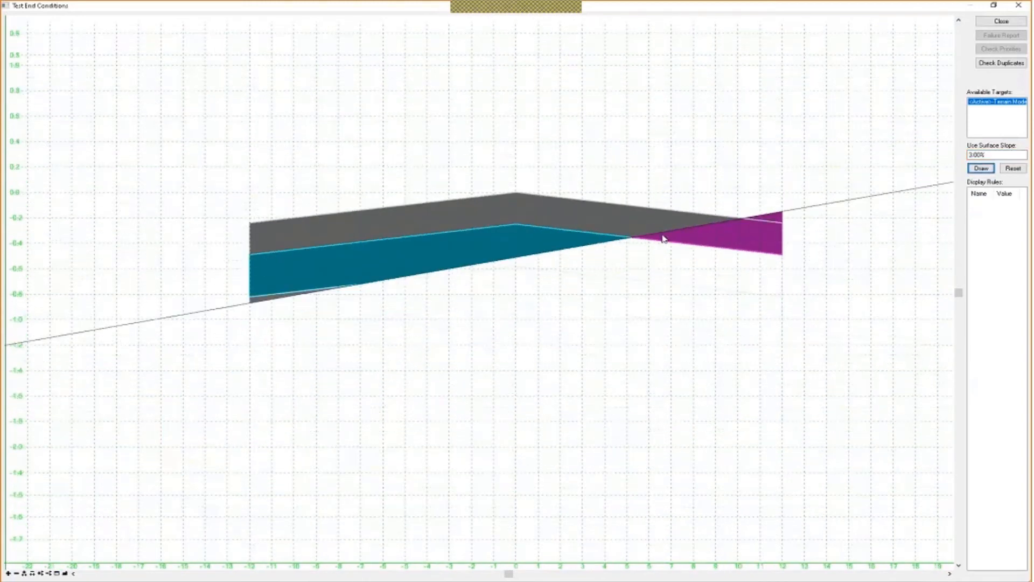
pyautogui.scroll(-2, 665, 236)
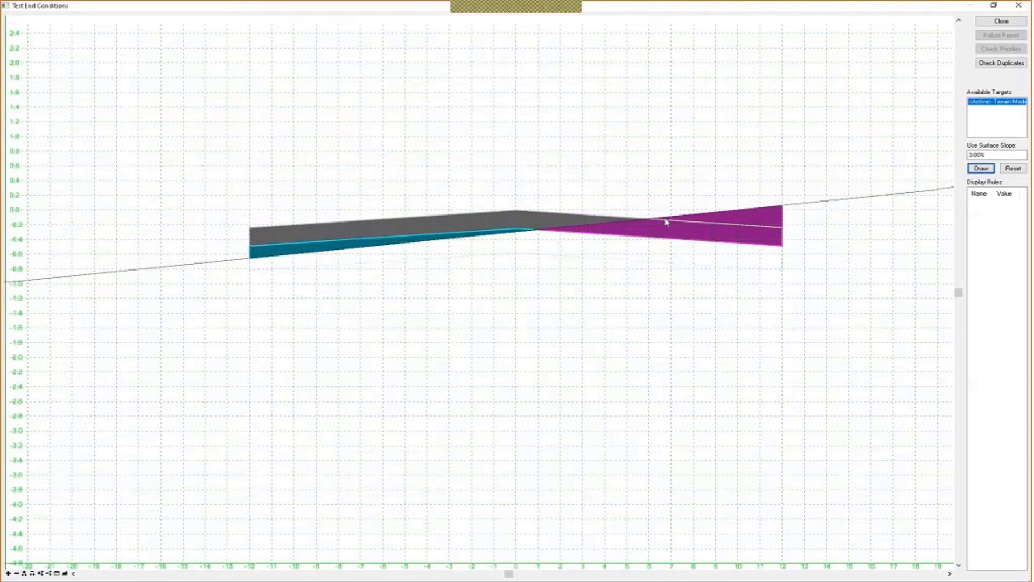
pyautogui.click(441, 246)
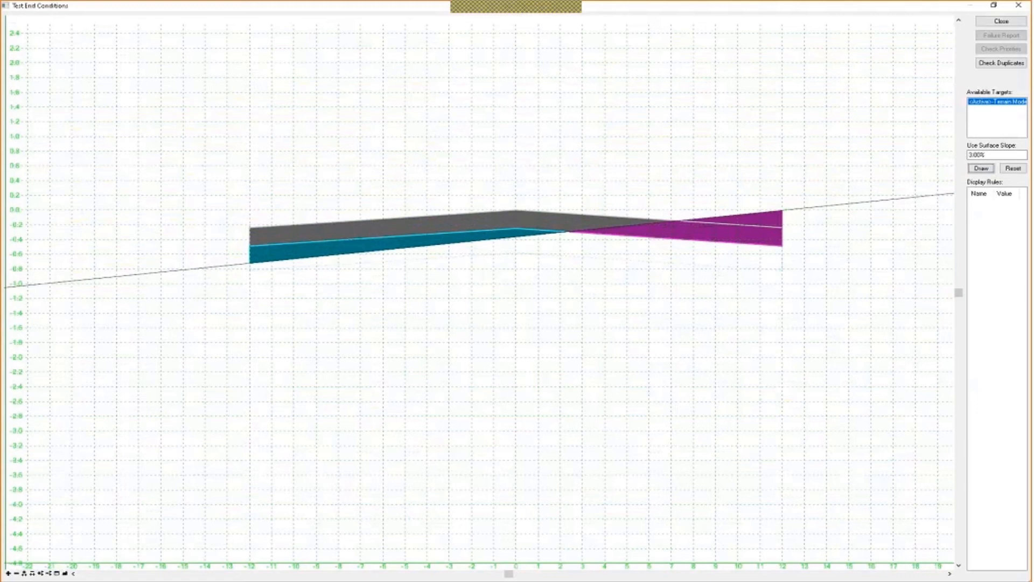
# Redraw the 3% test surface at lower heights to examine the layer build-up, and close the test and template editor
pyautogui.click(981, 168)
pyautogui.moveTo(866, 221); pyautogui.dragTo(851, 249)
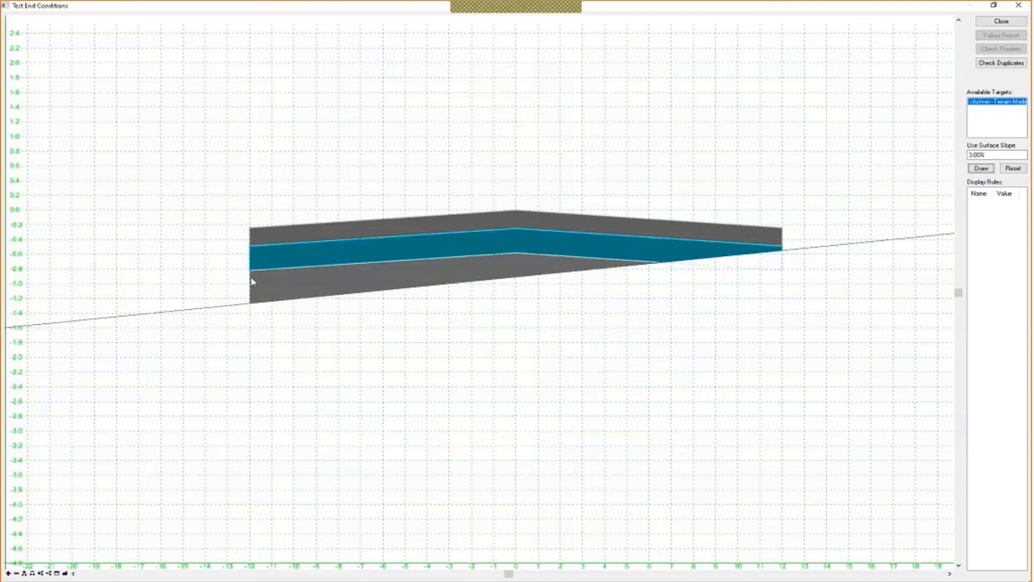
pyautogui.moveTo(520, 261)
pyautogui.click(982, 169)
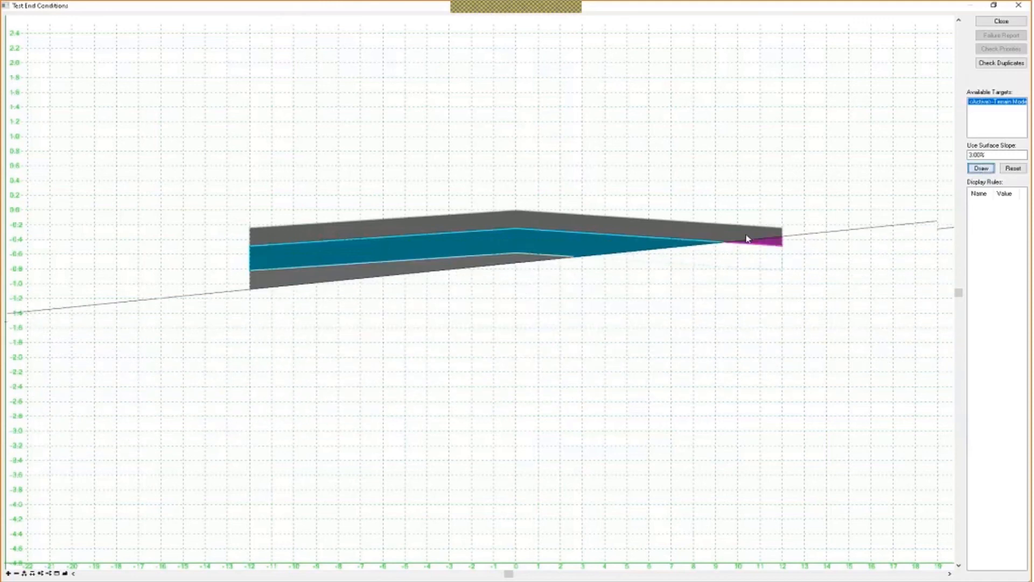
pyautogui.click(1002, 23)
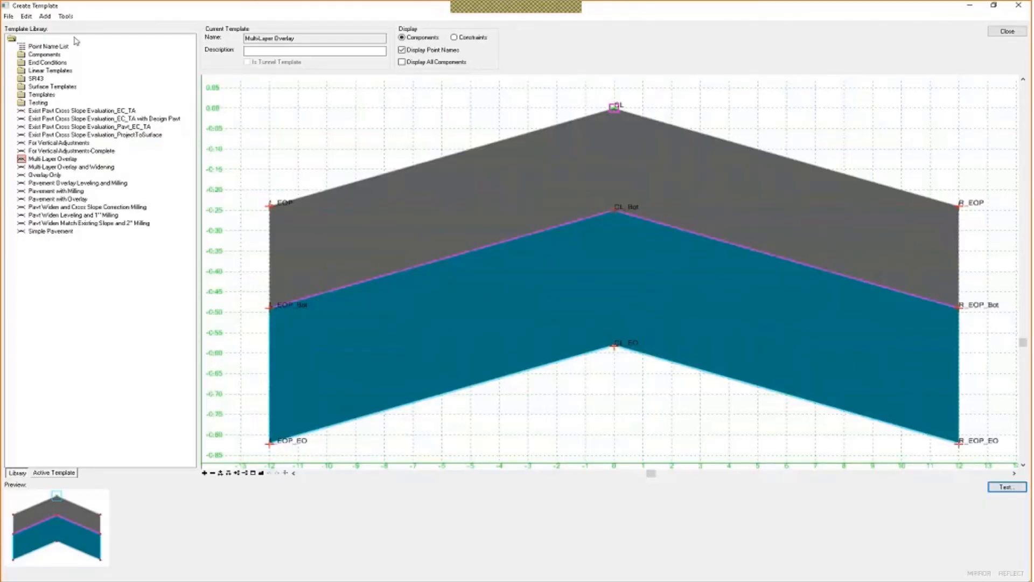
pyautogui.click(1011, 33)
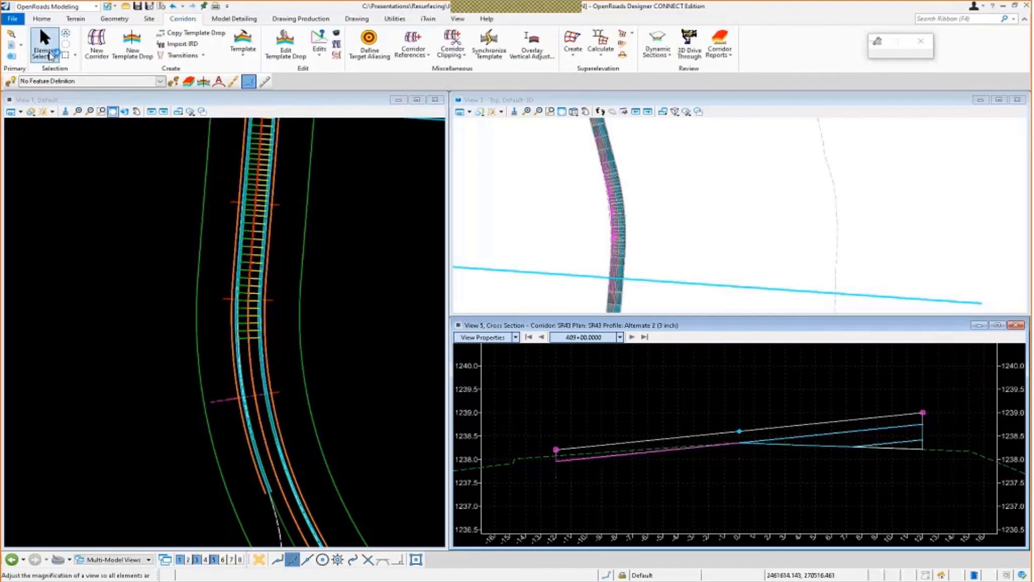
# Change the SR43 corridor's profile to ExPGL and return to its first cross section at station 406+00
pyautogui.click(45, 46)
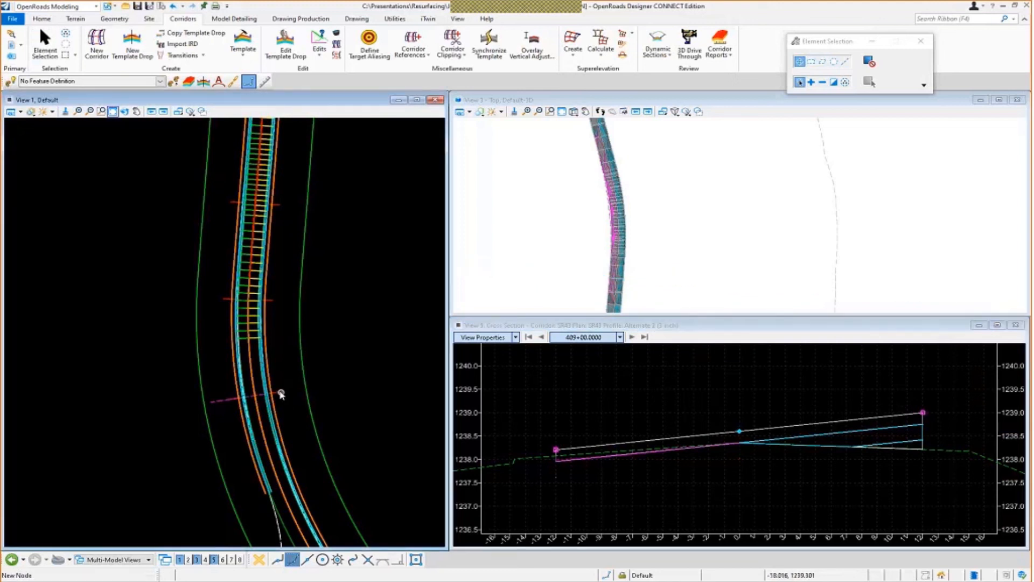
pyautogui.click(282, 390)
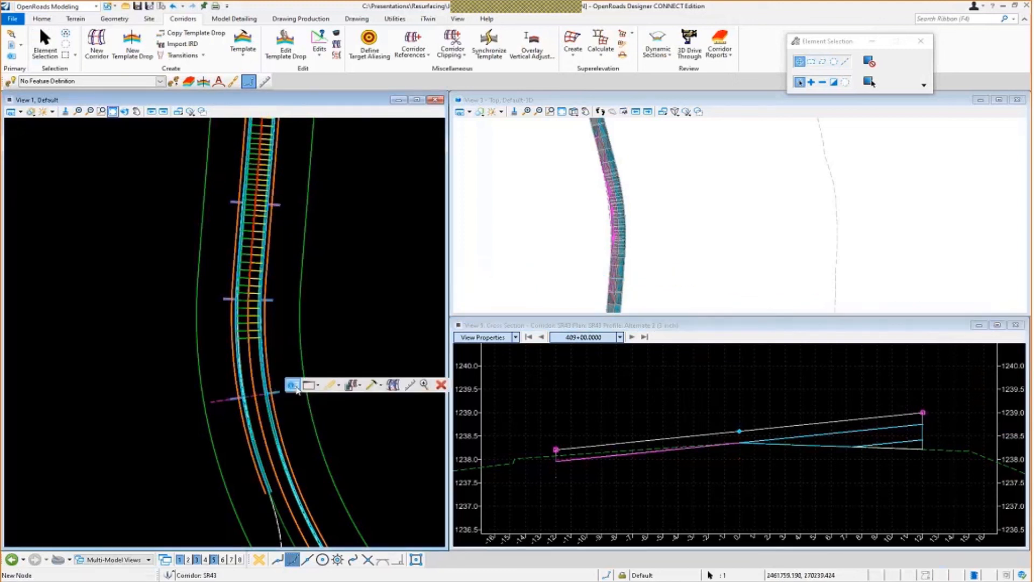
pyautogui.click(296, 387)
pyautogui.click(451, 408)
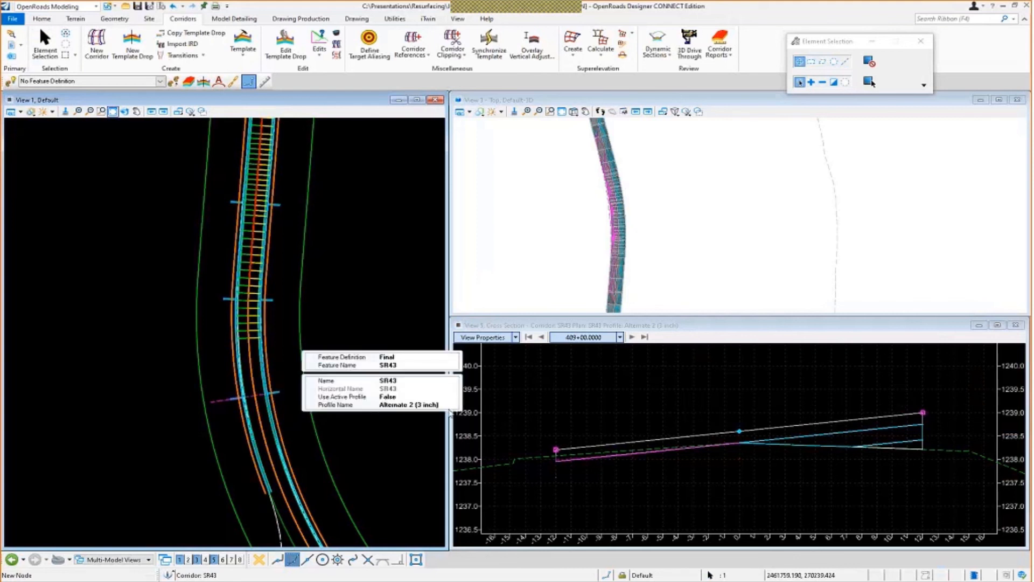
pyautogui.click(454, 406)
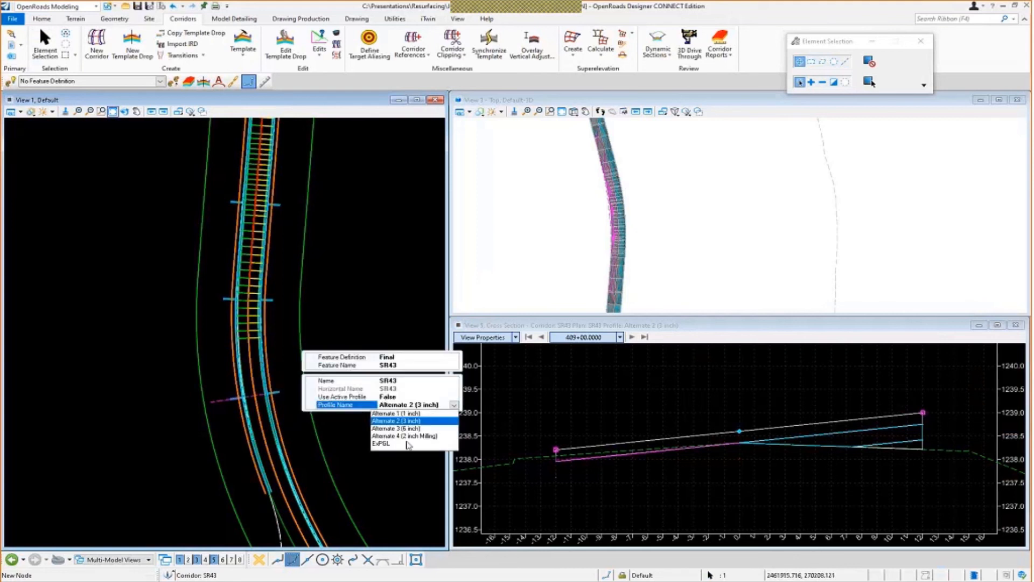
pyautogui.click(405, 442)
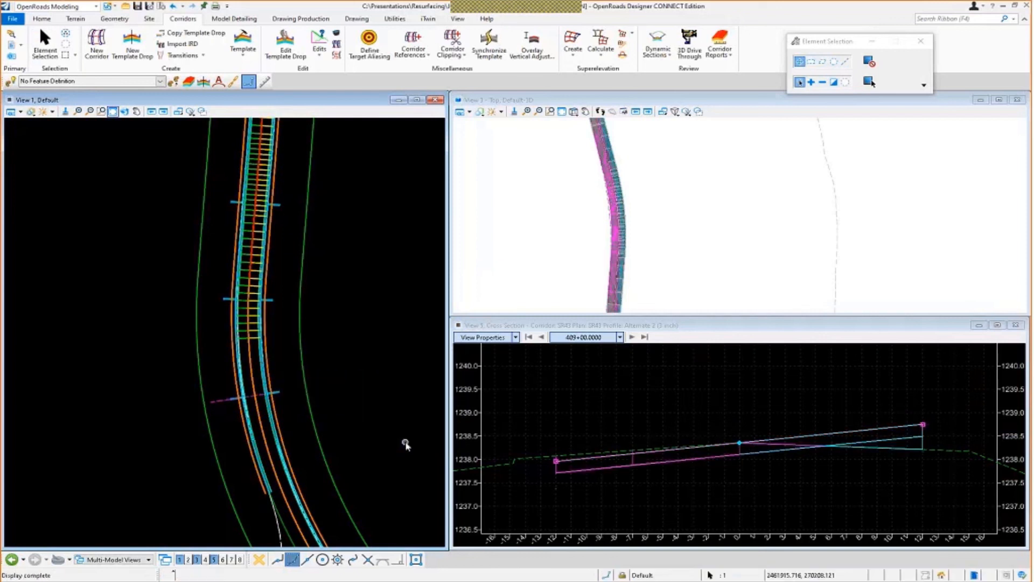
pyautogui.click(405, 442)
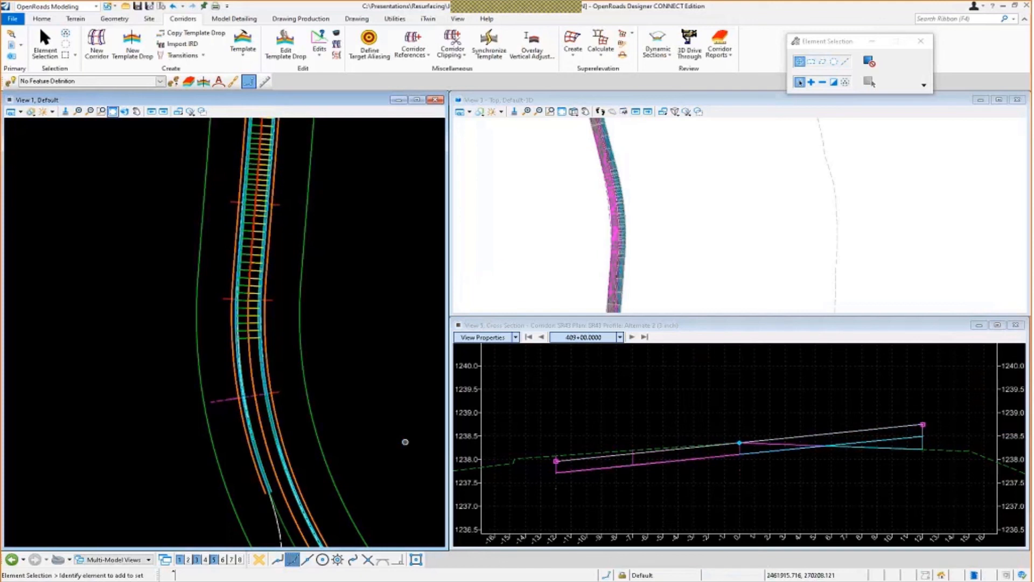
pyautogui.click(529, 337)
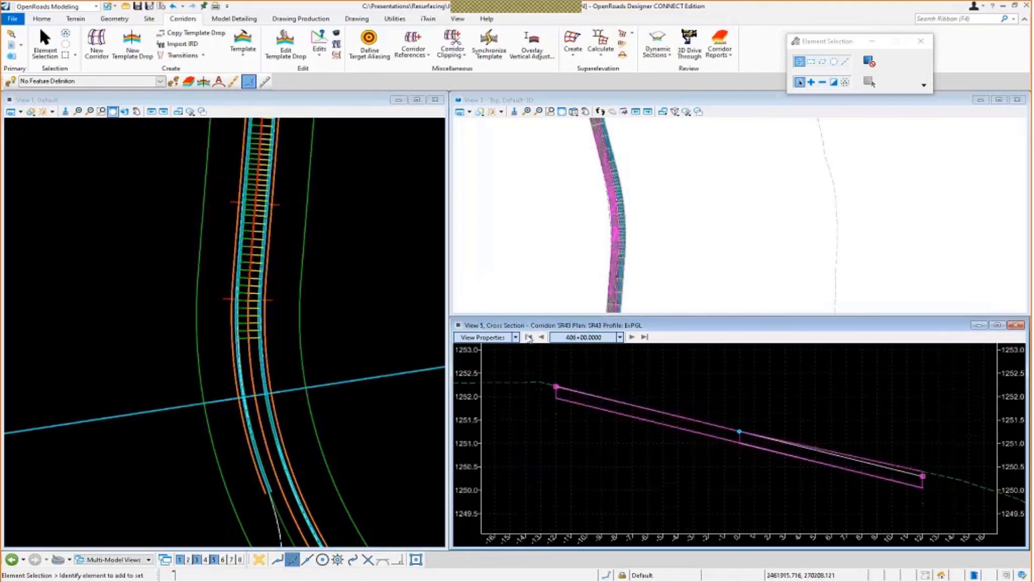